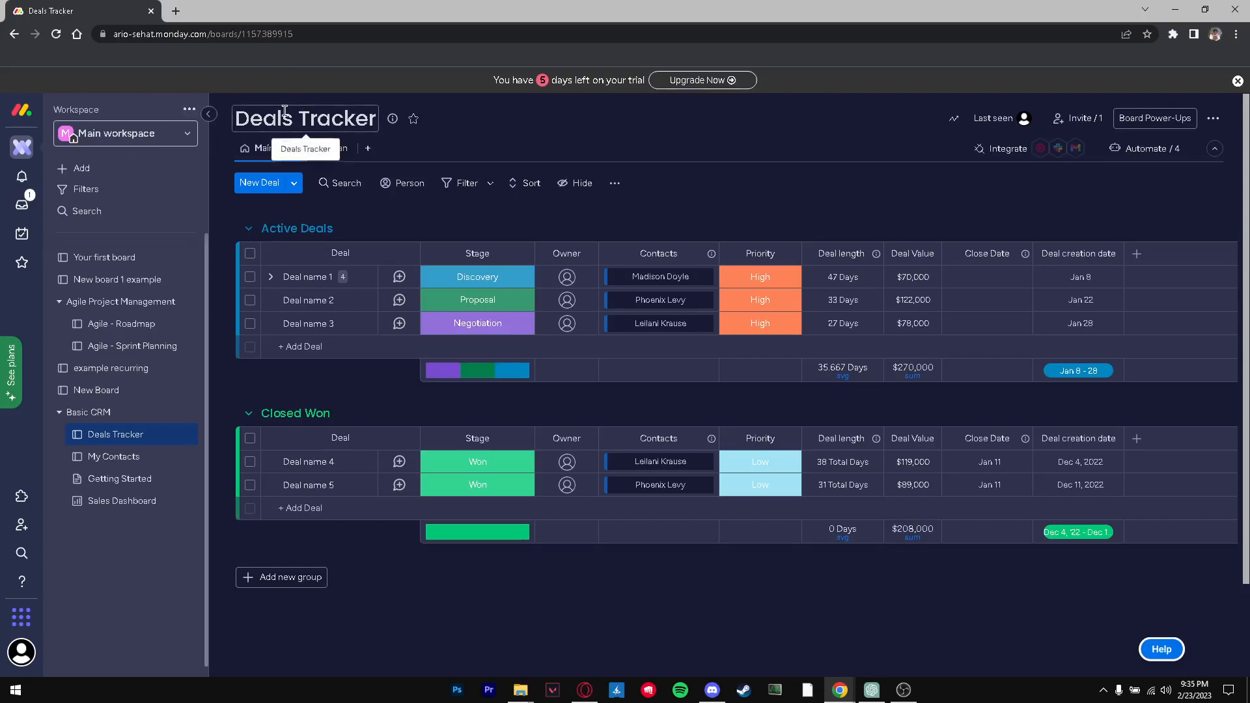
# Step: Rename the Deals Tracker board to CRM
pyautogui.moveTo(462, 130); pyautogui.dragTo(253, 134)
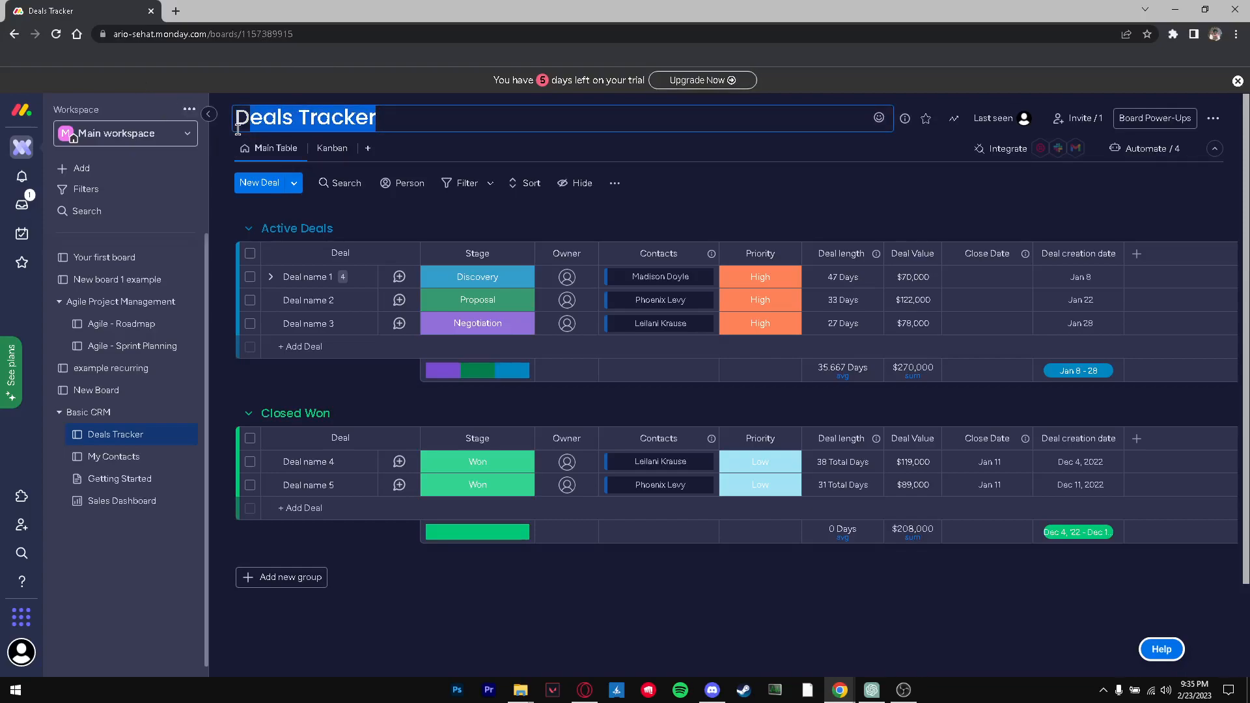
pyautogui.press('BackSpace')
pyautogui.press('BackSpace')
pyautogui.write('CRM')
pyautogui.click(350, 210)
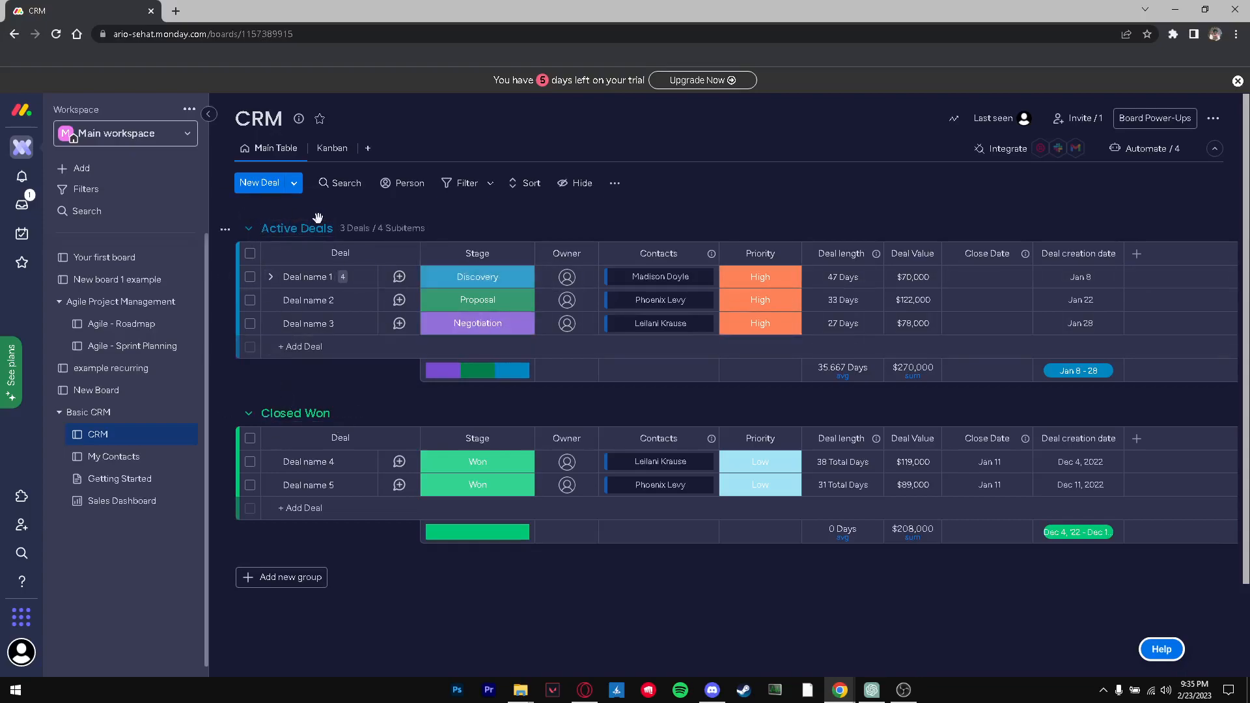
# Step: Rename the first active deal to "OFFICE RENEAL" and the second to "MILLION DOLAR SIGN UP"
pyautogui.click(295, 274)
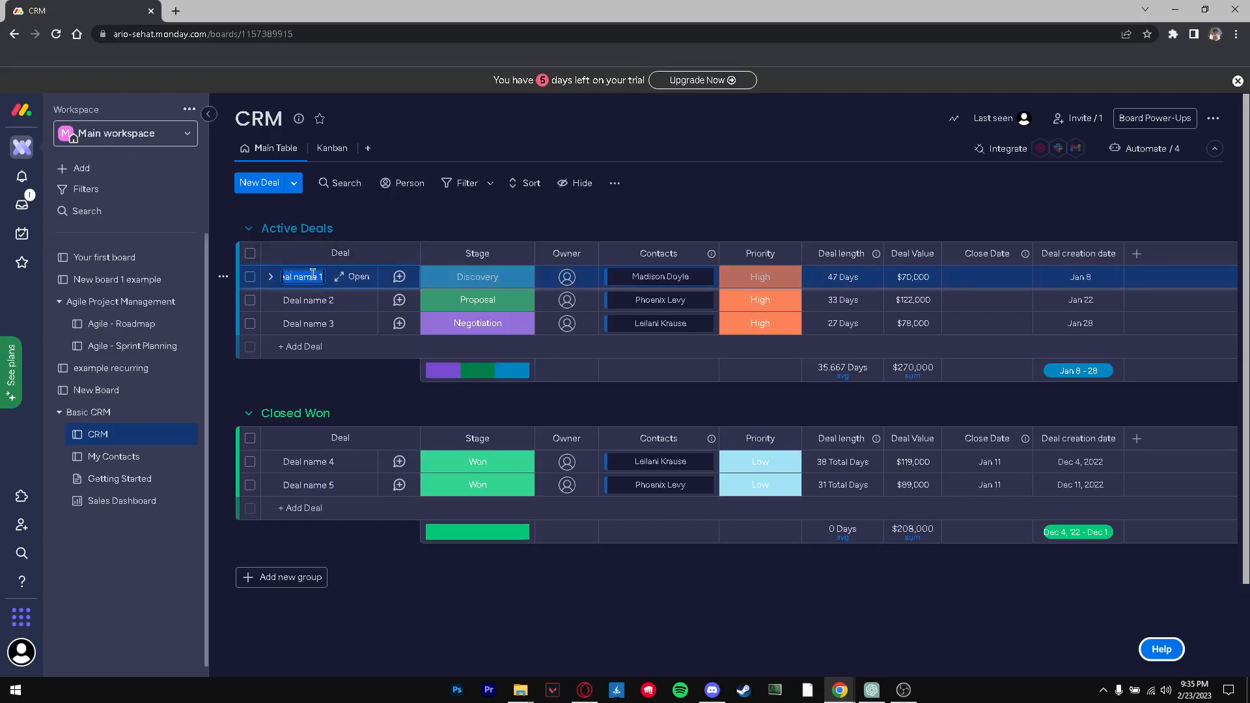
pyautogui.write('OFFICE RENEAL')
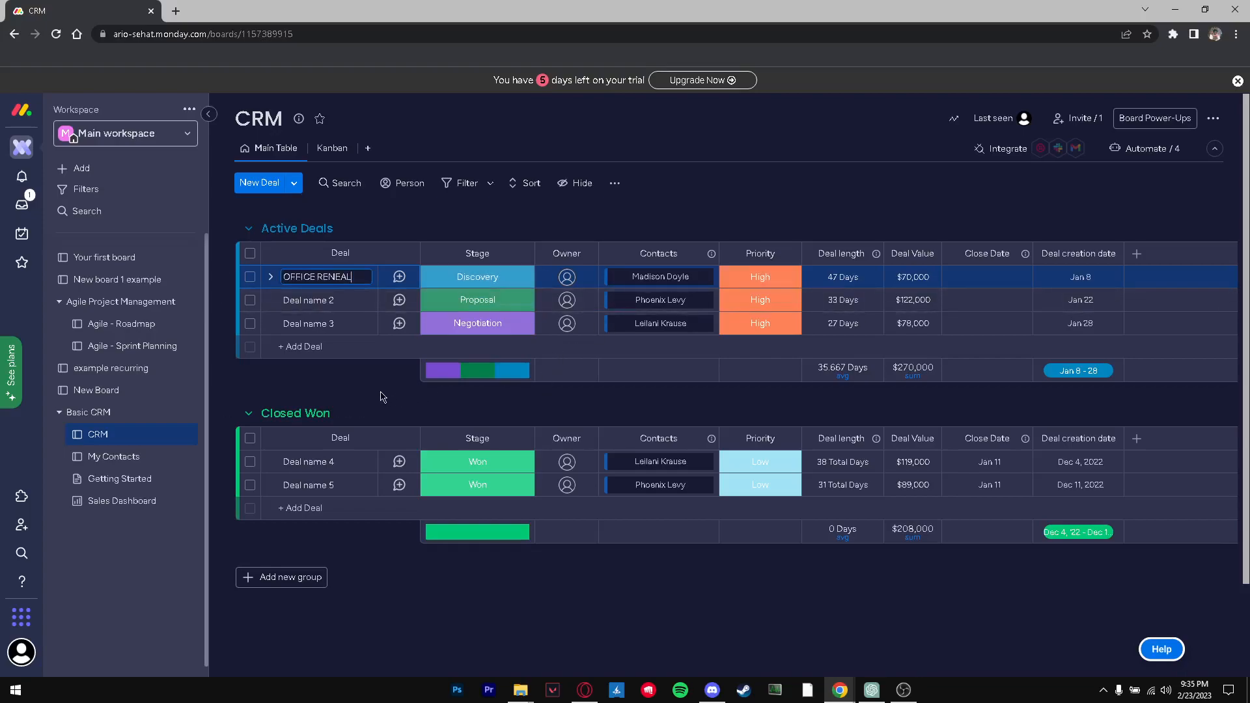
pyautogui.click(305, 301)
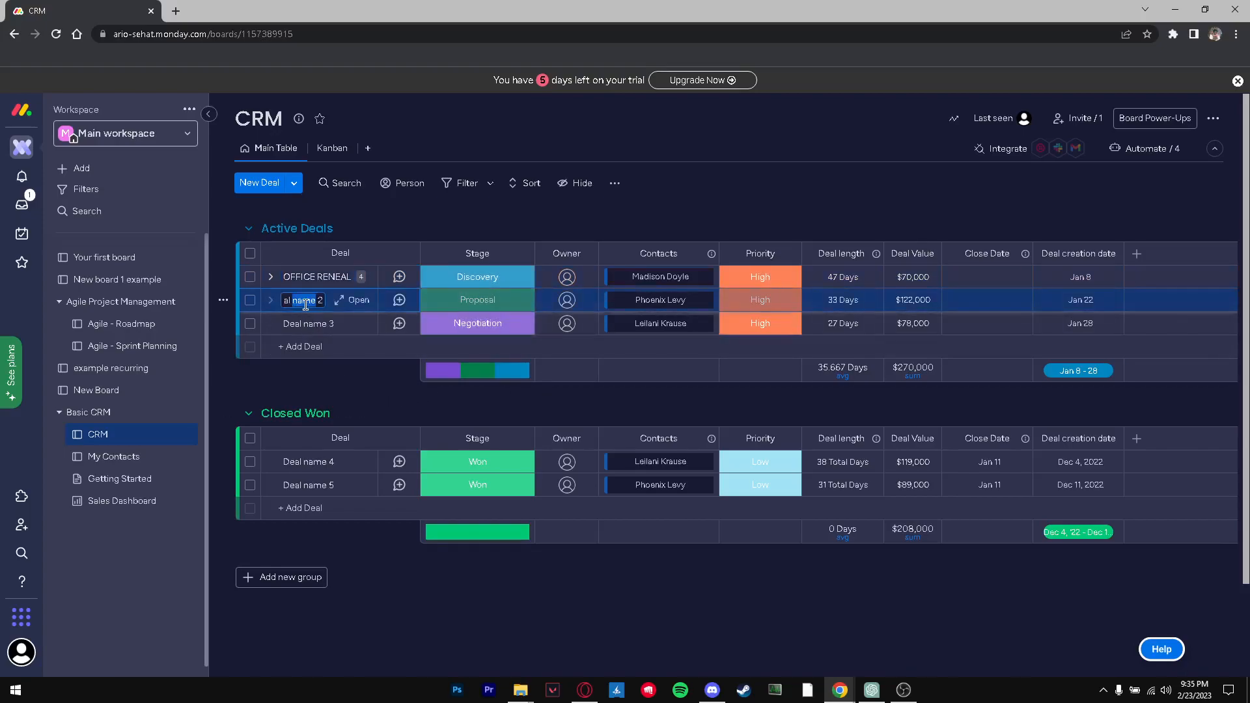
pyautogui.doubleClick(306, 303)
pyautogui.tripleClick(306, 302)
pyautogui.write('MILLION DOLAR SIGN UP')
pyautogui.press('Return')
pyautogui.click(940, 297)
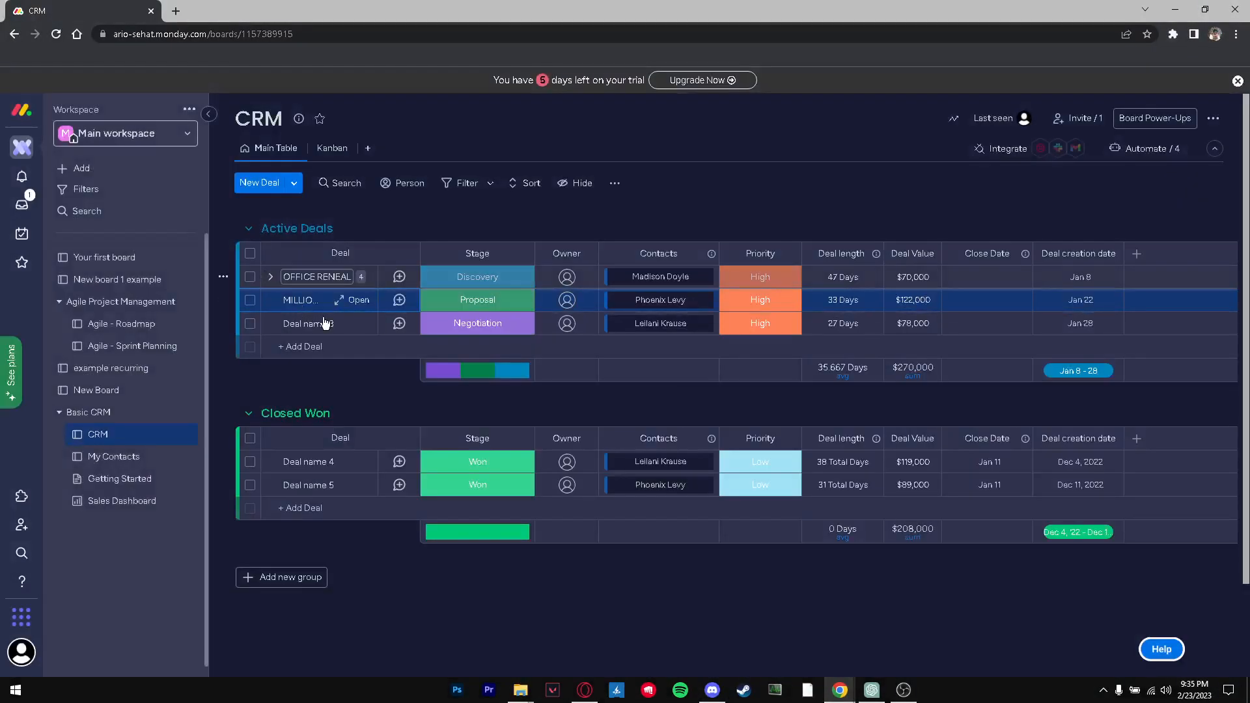
# Step: Rename the third active deal, Deal name 3, to "BUGGATI"
pyautogui.click(323, 323)
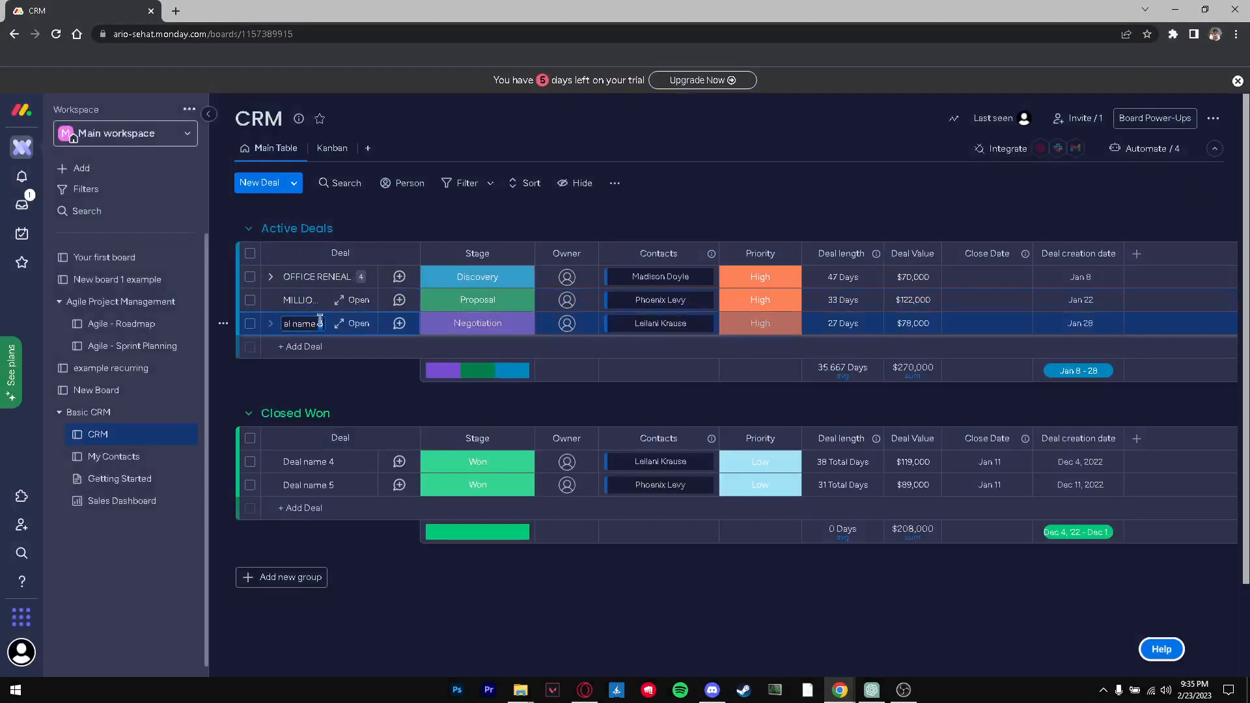
pyautogui.write('BUG')
pyautogui.press('Return')
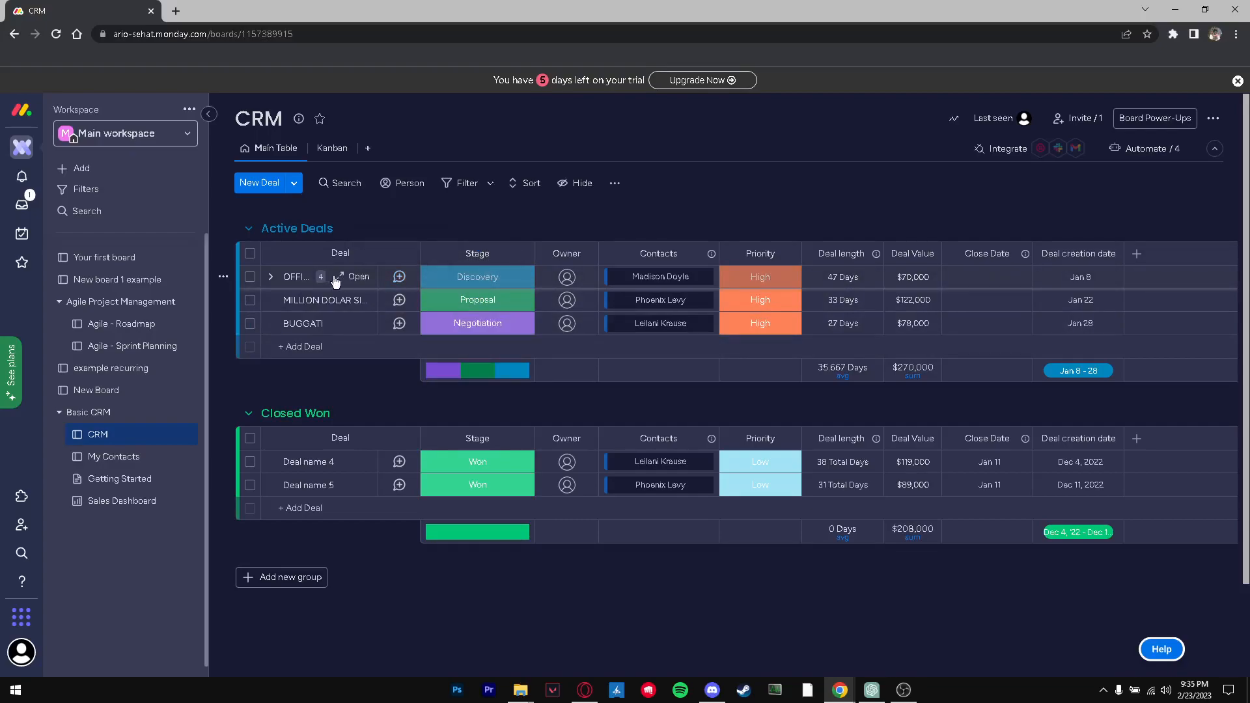
# Step: Set the deal stages to Won for OFFICE RENEAL, Negotiation for MILLION DOLAR SIGN UP and New for BUGGATI
pyautogui.click(478, 277)
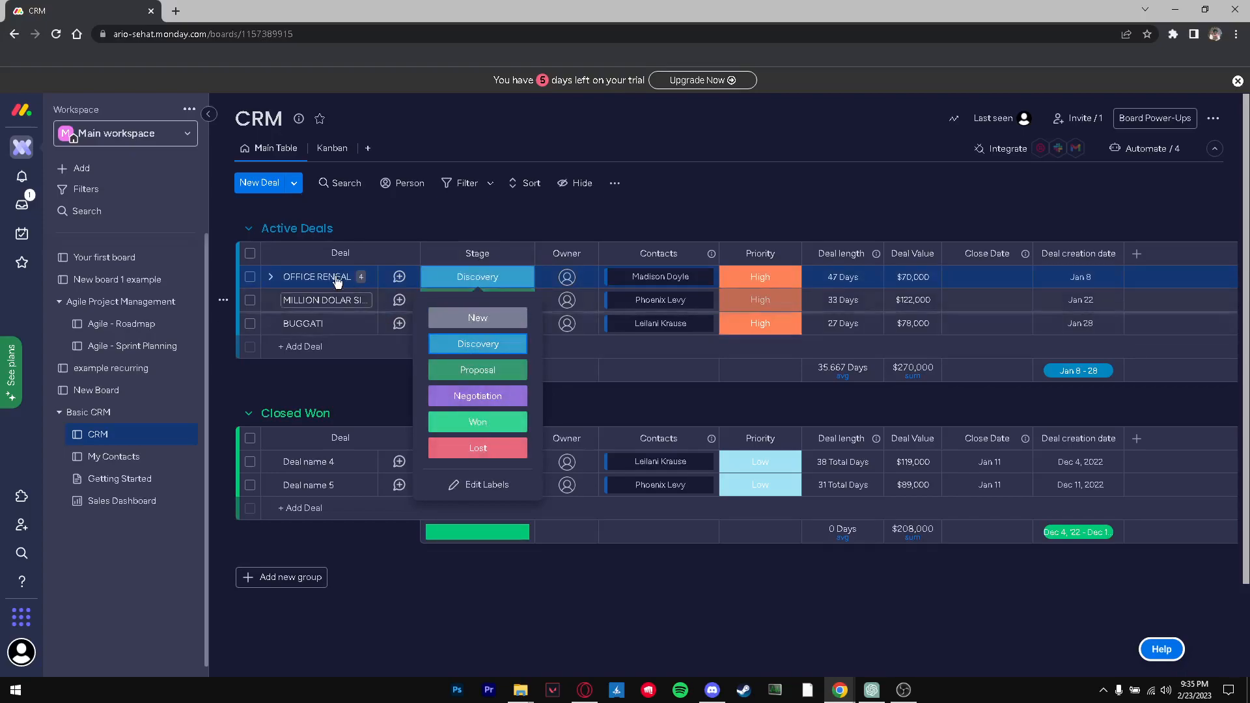
pyautogui.click(478, 422)
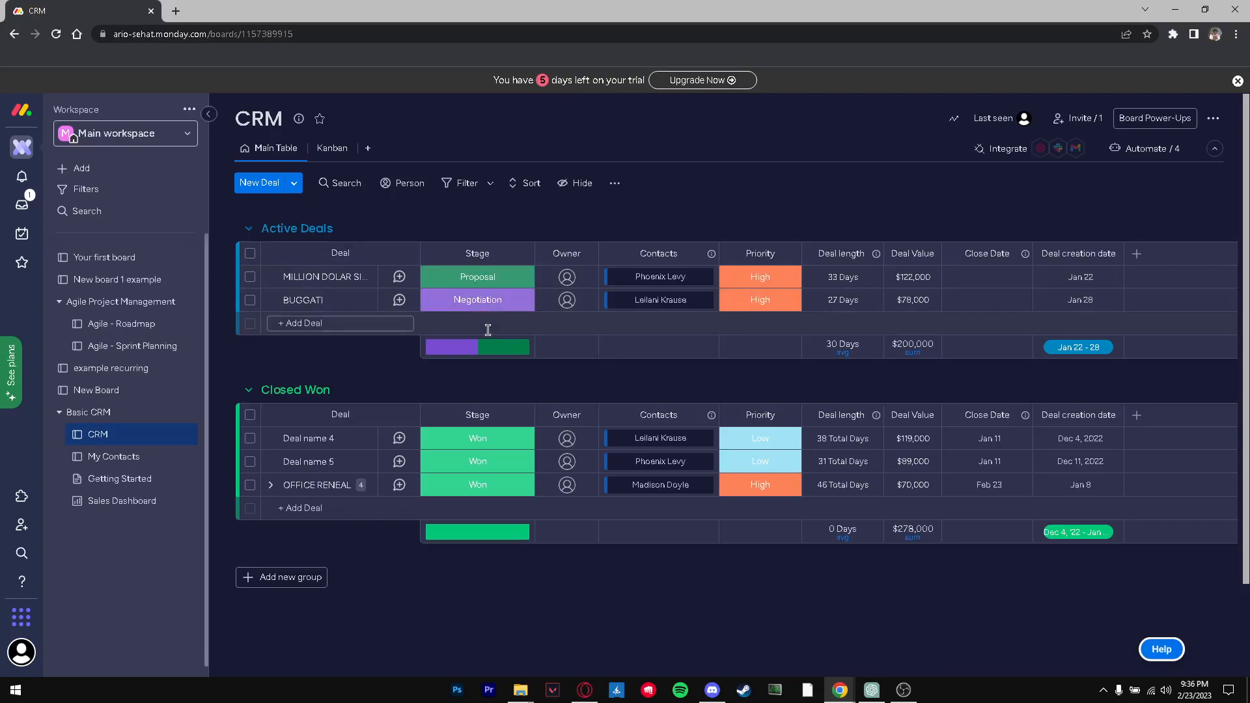
pyautogui.click(471, 281)
pyautogui.click(472, 402)
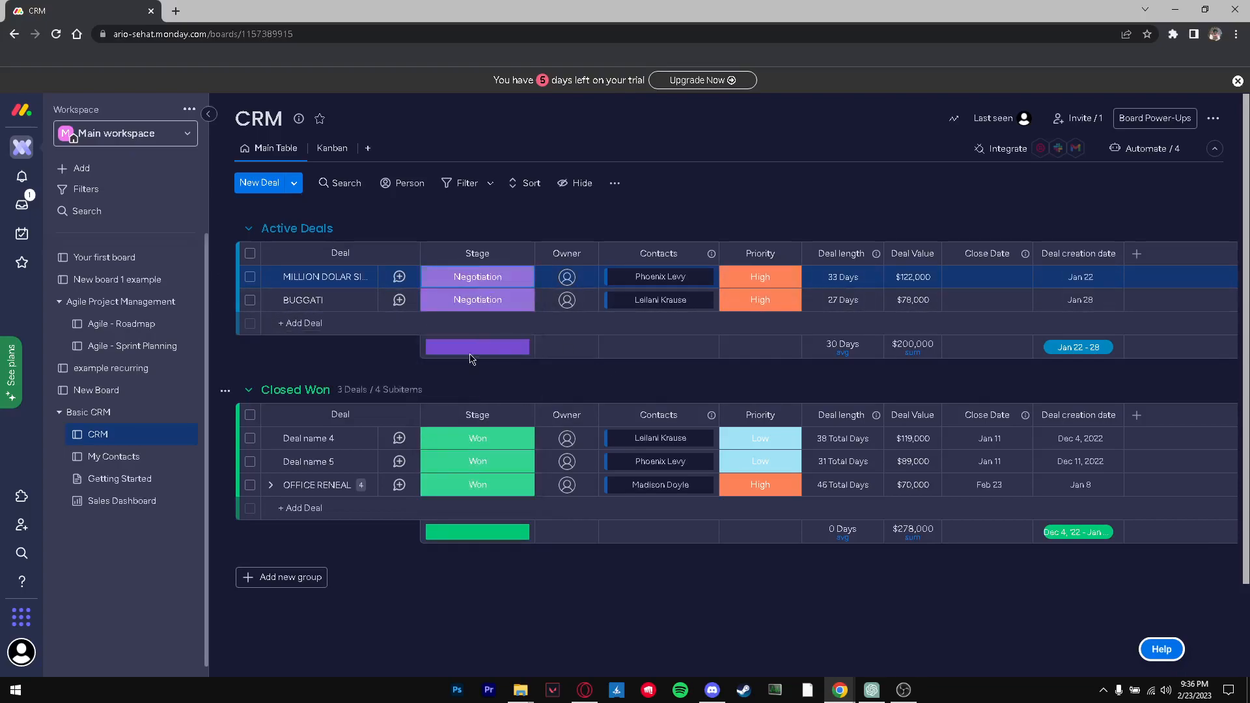
pyautogui.click(464, 304)
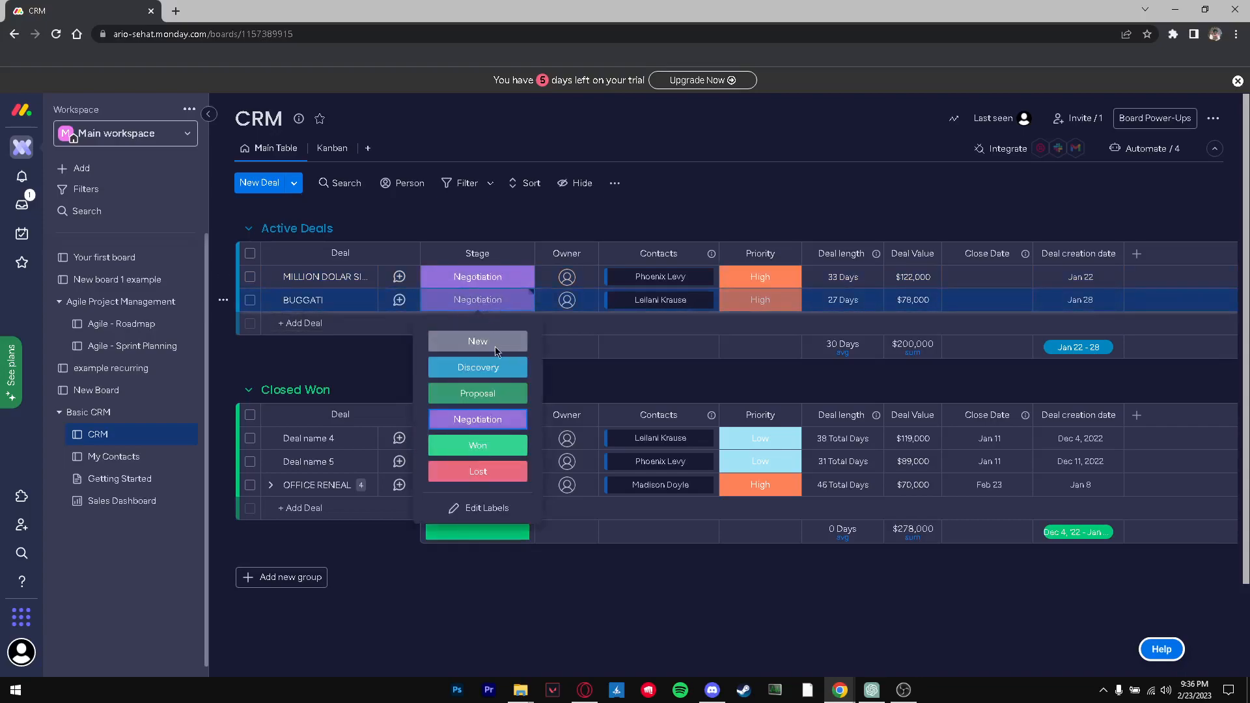
pyautogui.click(482, 340)
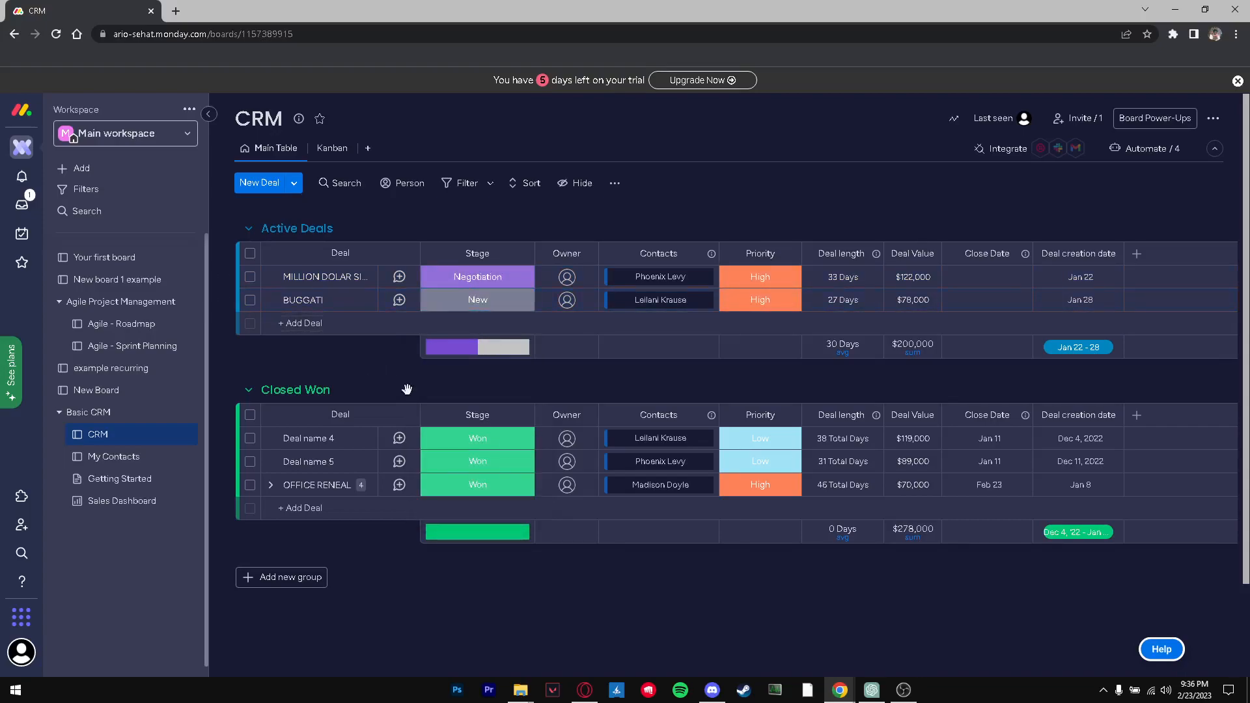
pyautogui.moveTo(453, 353)
# Step: Switch the MILLION DOLAR SIGN UP deal's priority to Medium and back to High
pyautogui.click(776, 278)
pyautogui.click(756, 346)
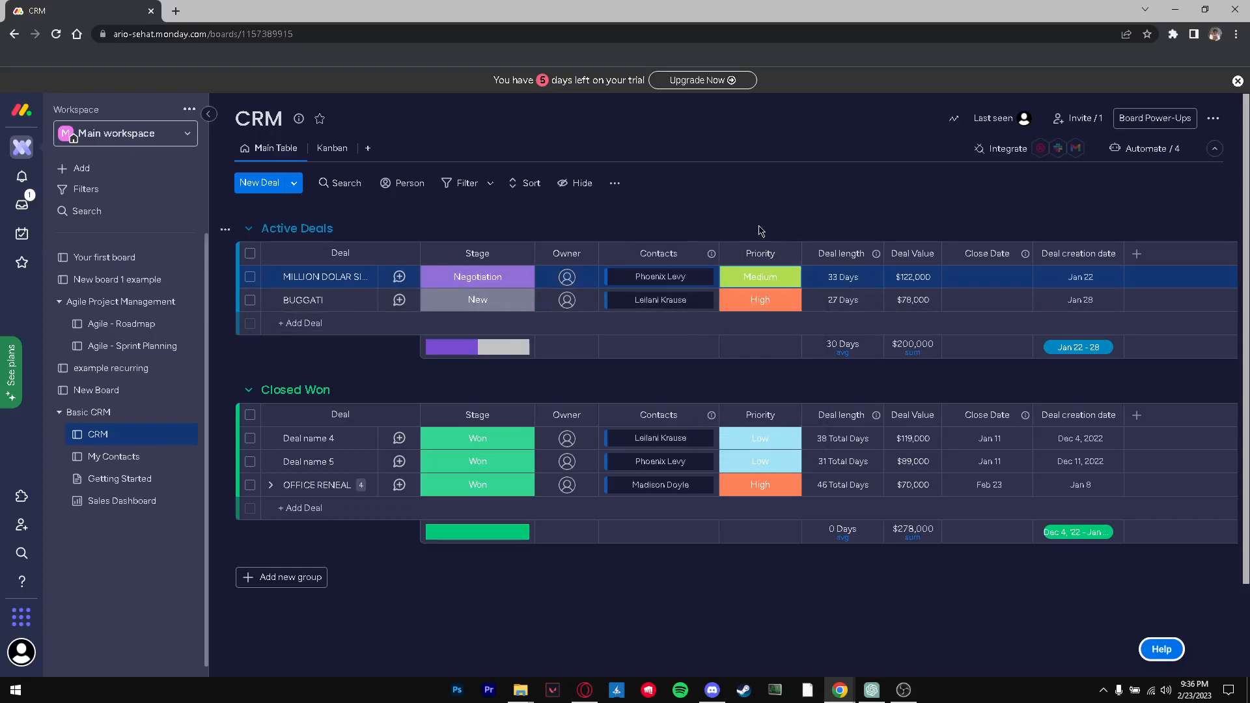
pyautogui.click(778, 287)
pyautogui.click(760, 318)
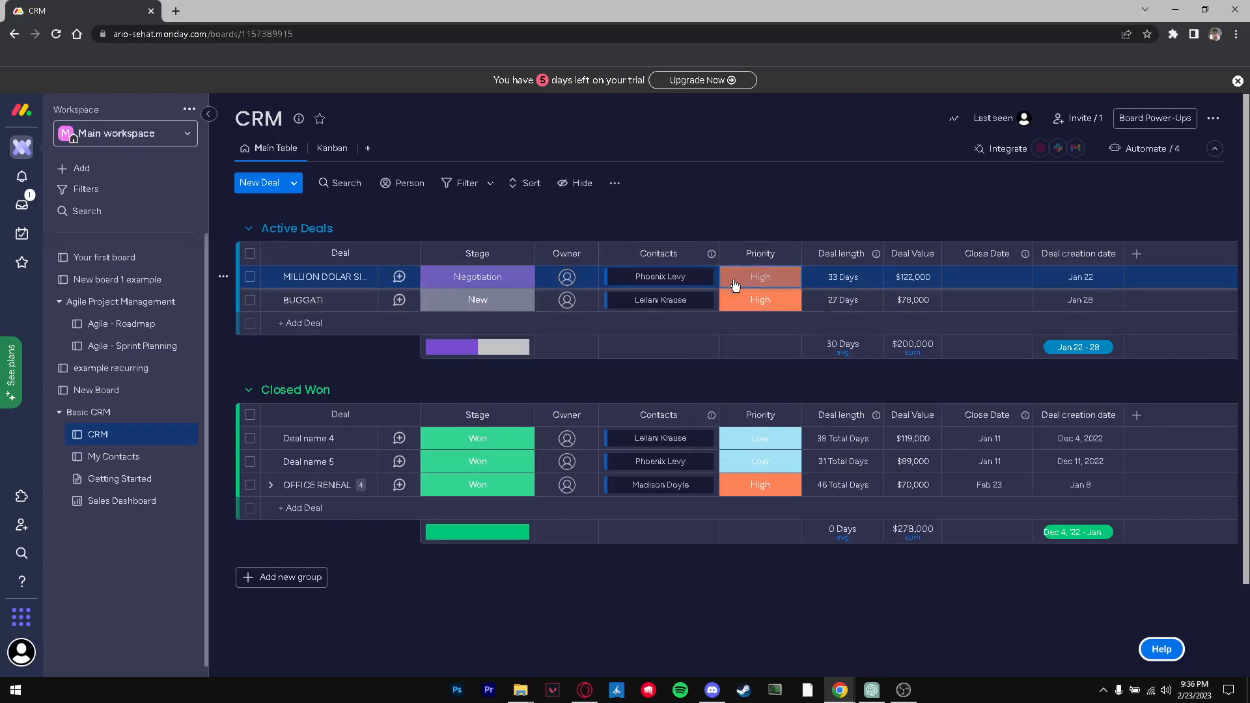
# Step: Set the priority of the BUGGATI deal to Low
pyautogui.click(760, 300)
pyautogui.click(767, 399)
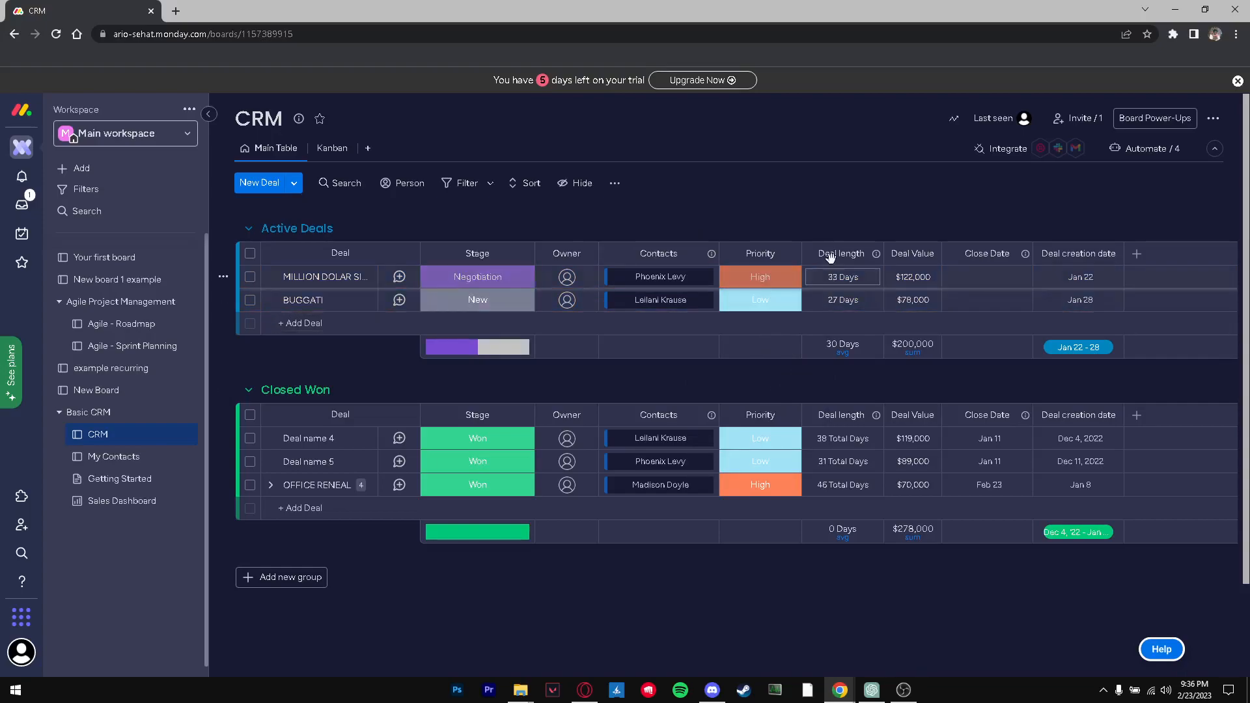
# Step: Open the Deal length column's formula and try inserting the Name column into it
pyautogui.click(831, 280)
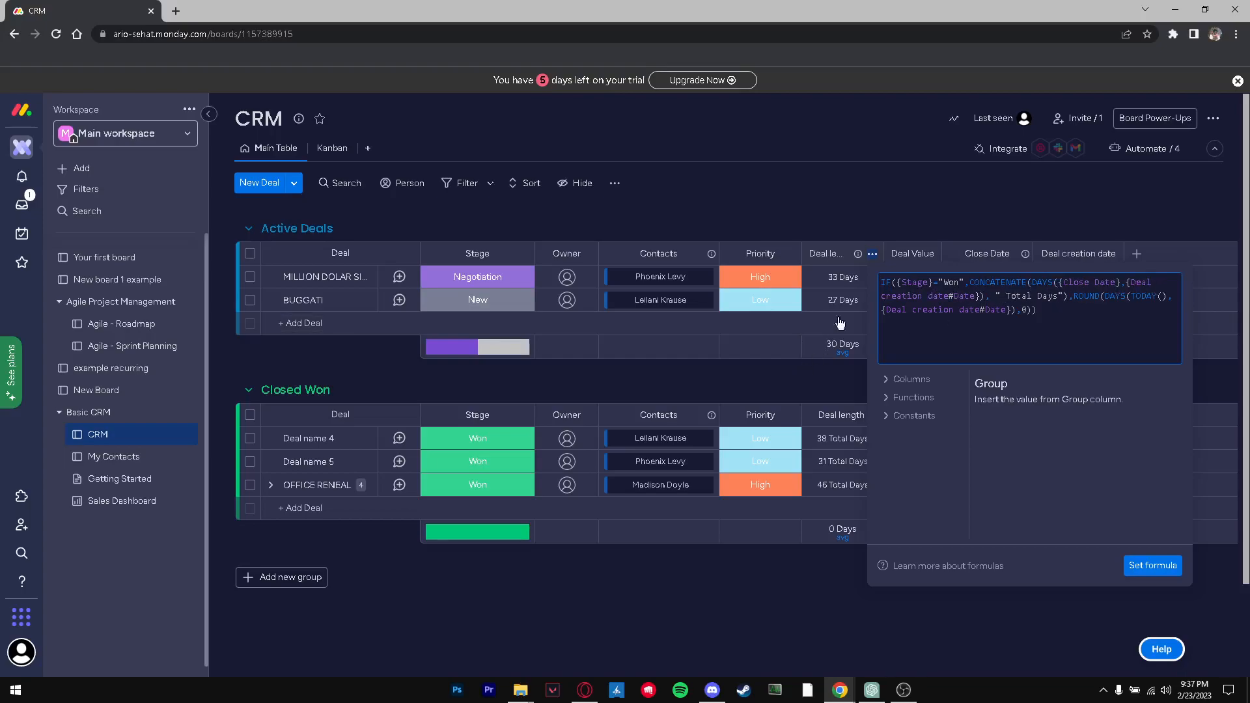
pyautogui.click(834, 283)
pyautogui.click(834, 284)
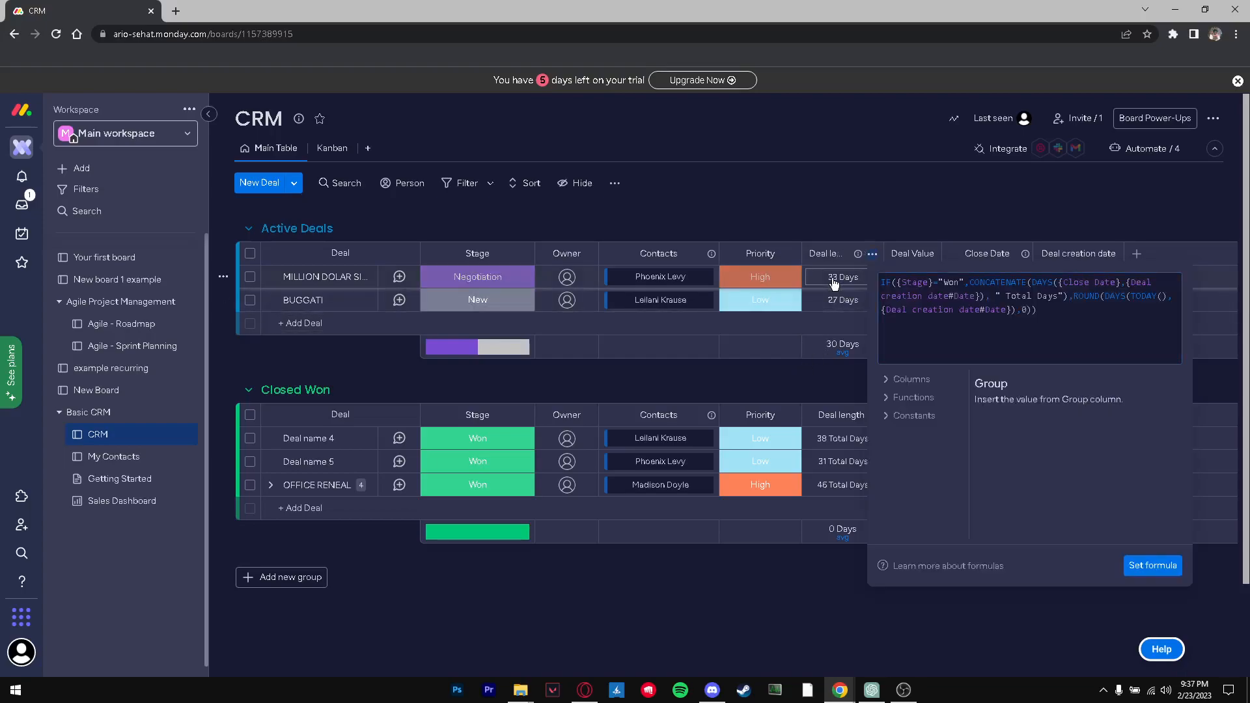
pyautogui.click(839, 301)
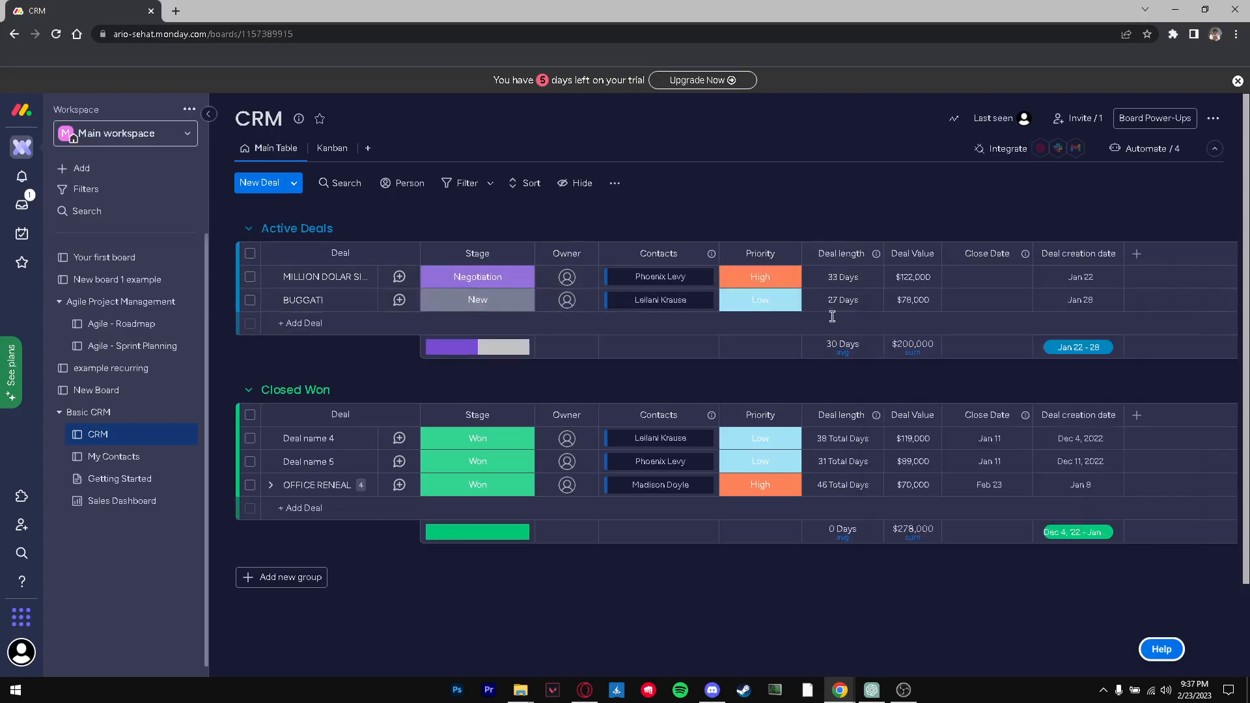
pyautogui.click(841, 302)
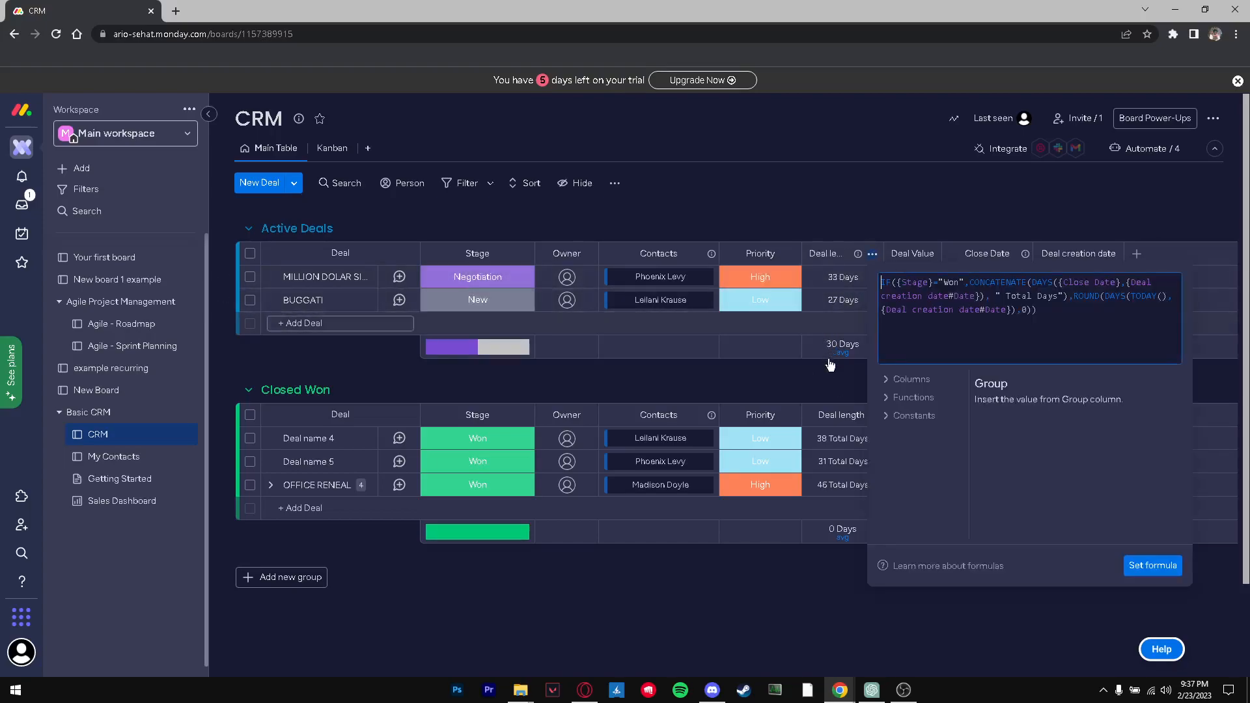
pyautogui.click(890, 382)
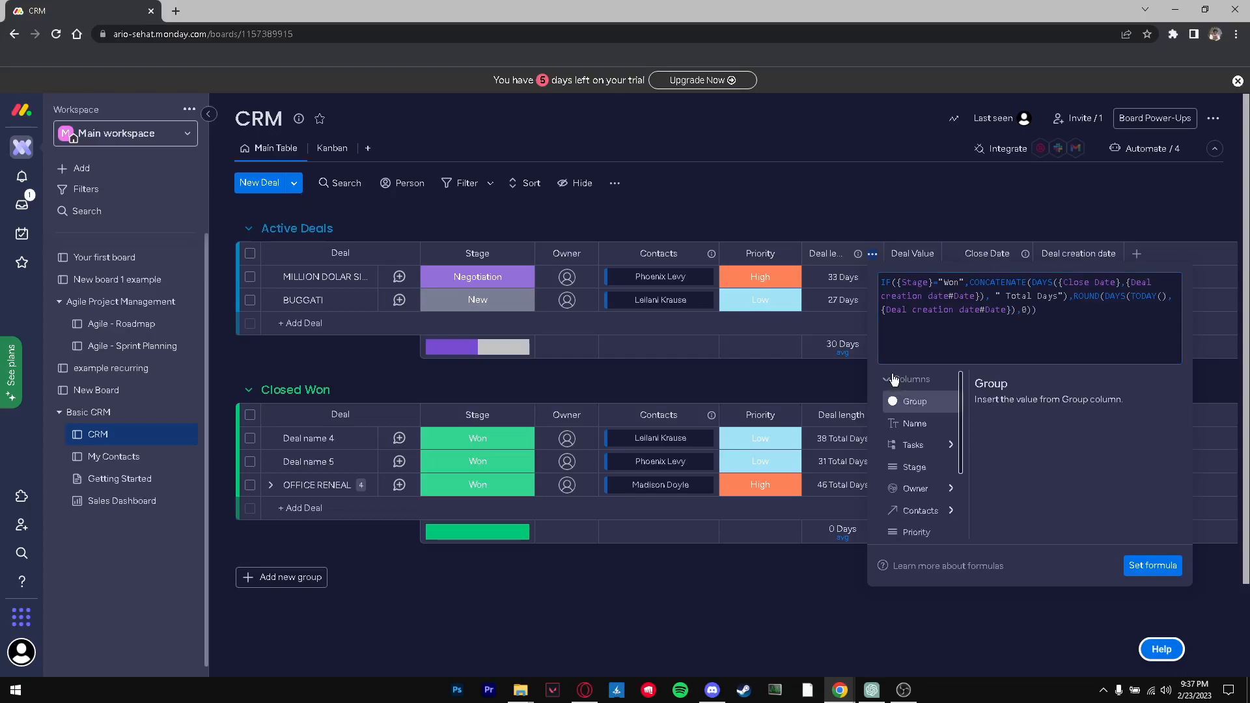
pyautogui.click(911, 423)
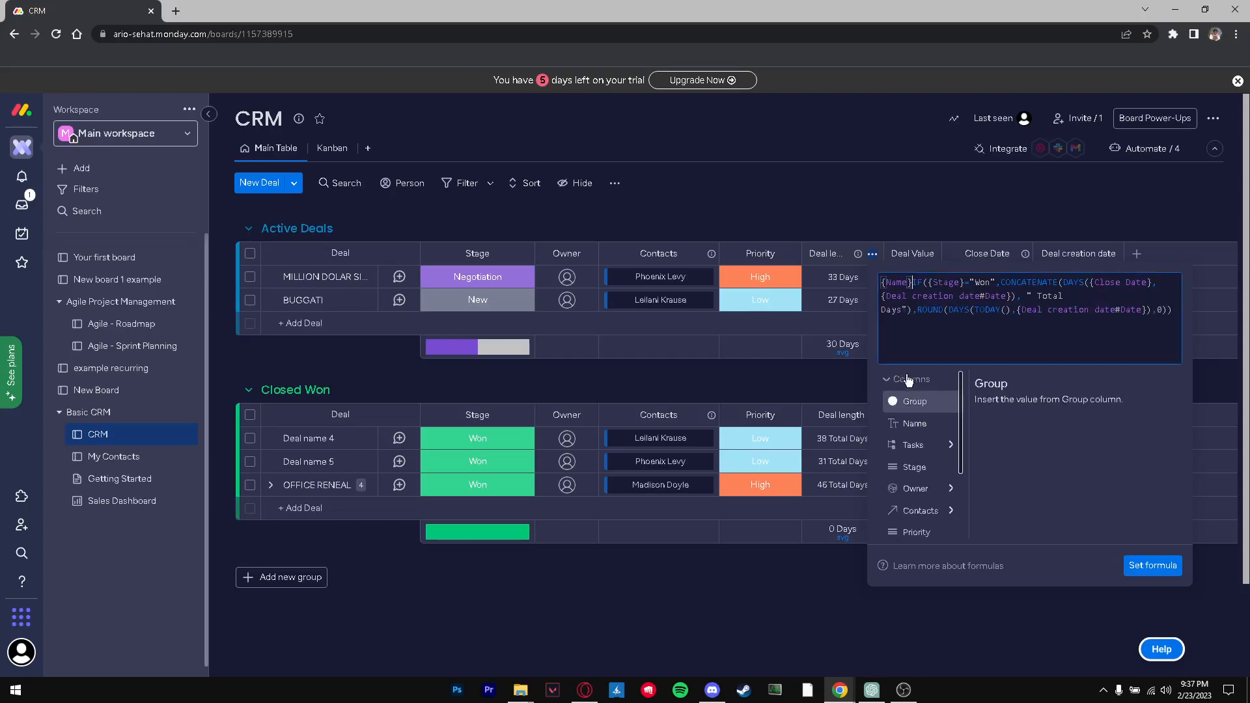
pyautogui.click(840, 374)
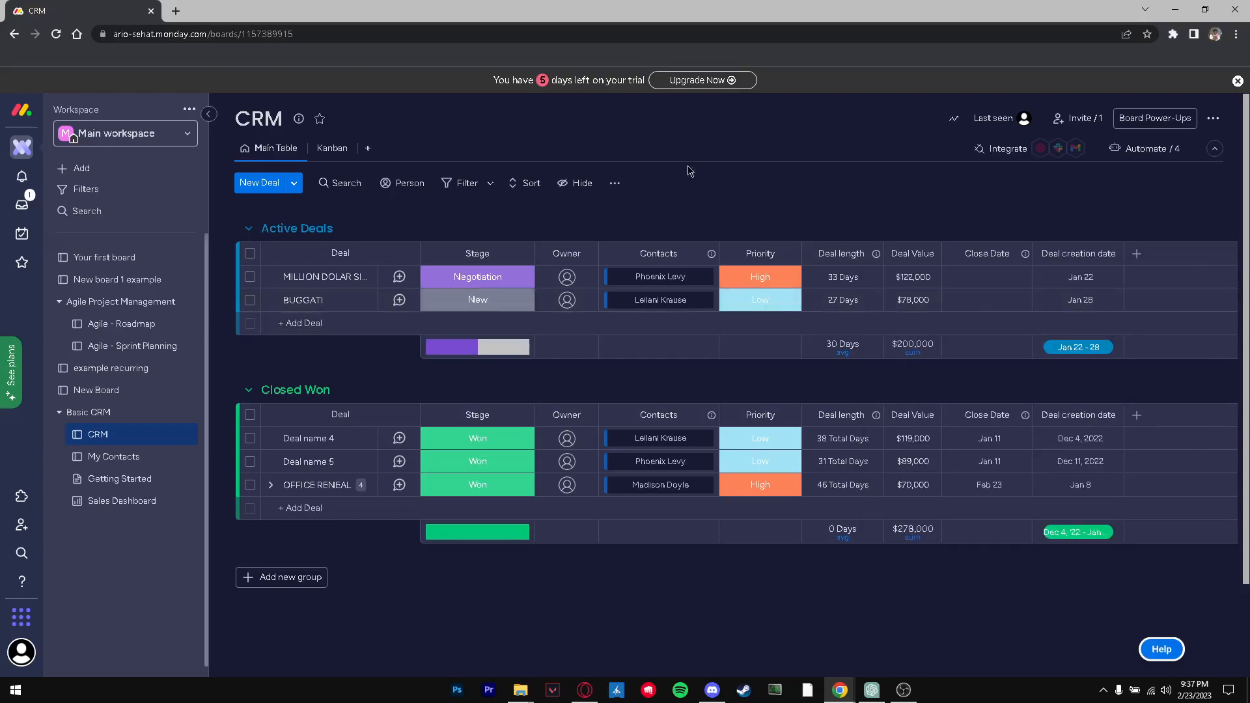
# Step: Set the deal value of MILLION DOLAR SIGN UP to $1,000,000
pyautogui.click(912, 277)
pyautogui.click(910, 276)
pyautogui.press('BackSpace')
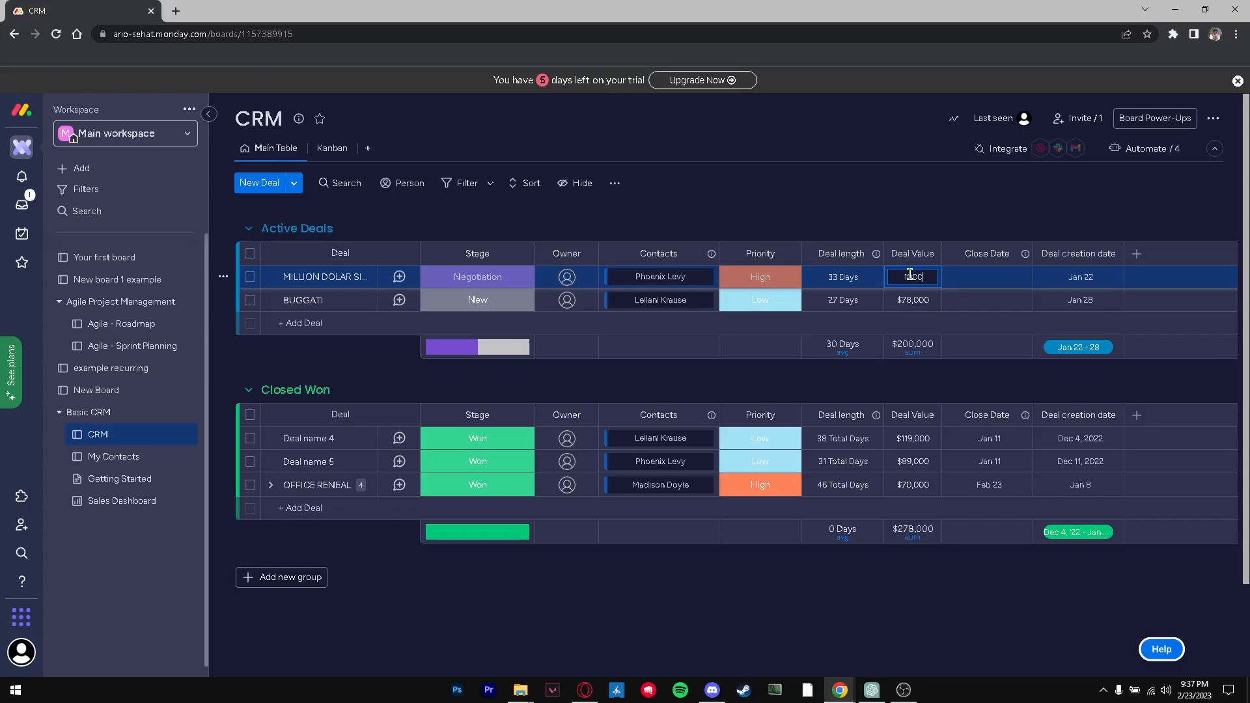
pyautogui.write('1000000')
pyautogui.press('Return')
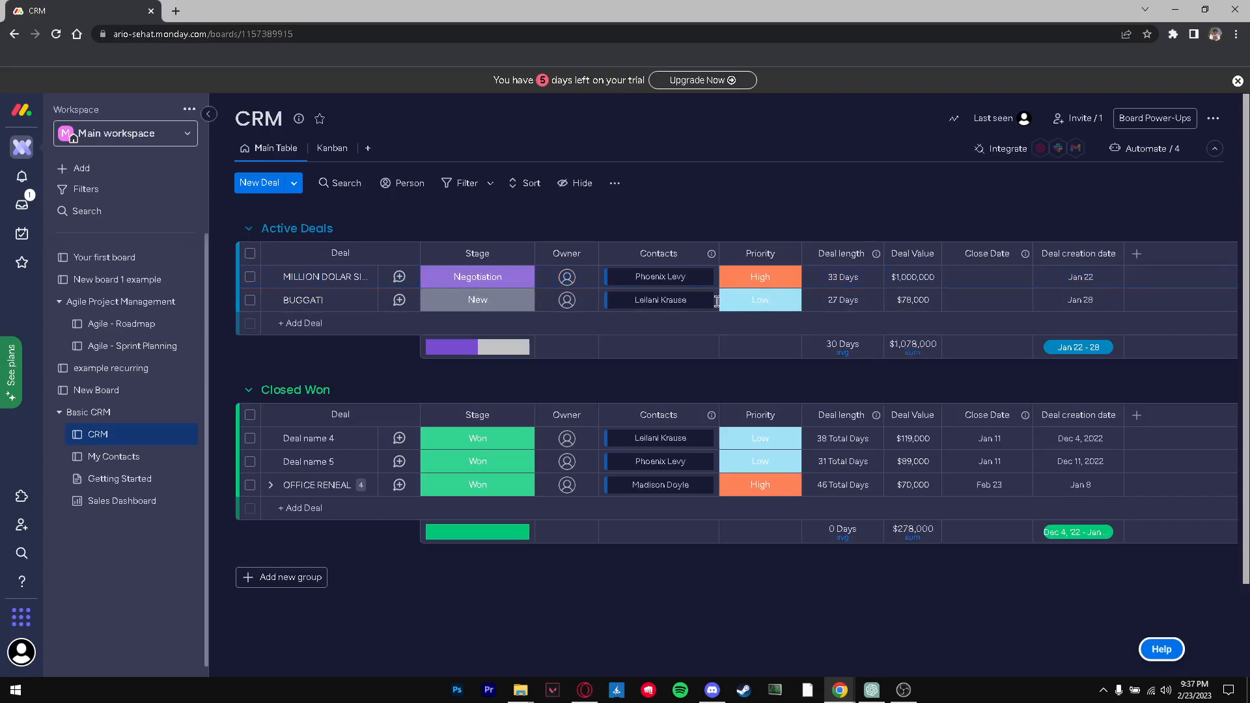
# Step: Set the deal value of BUGGATI to $3,200,000
pyautogui.click(915, 298)
pyautogui.write('320000')
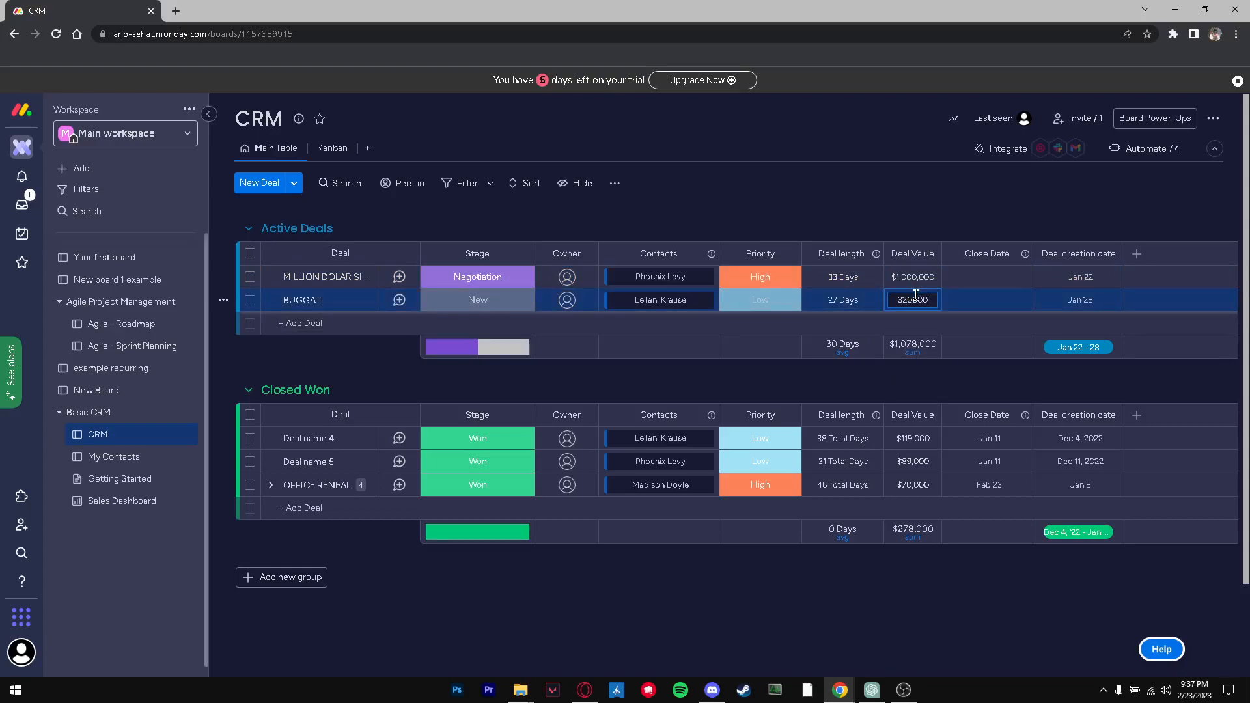
pyautogui.click(896, 373)
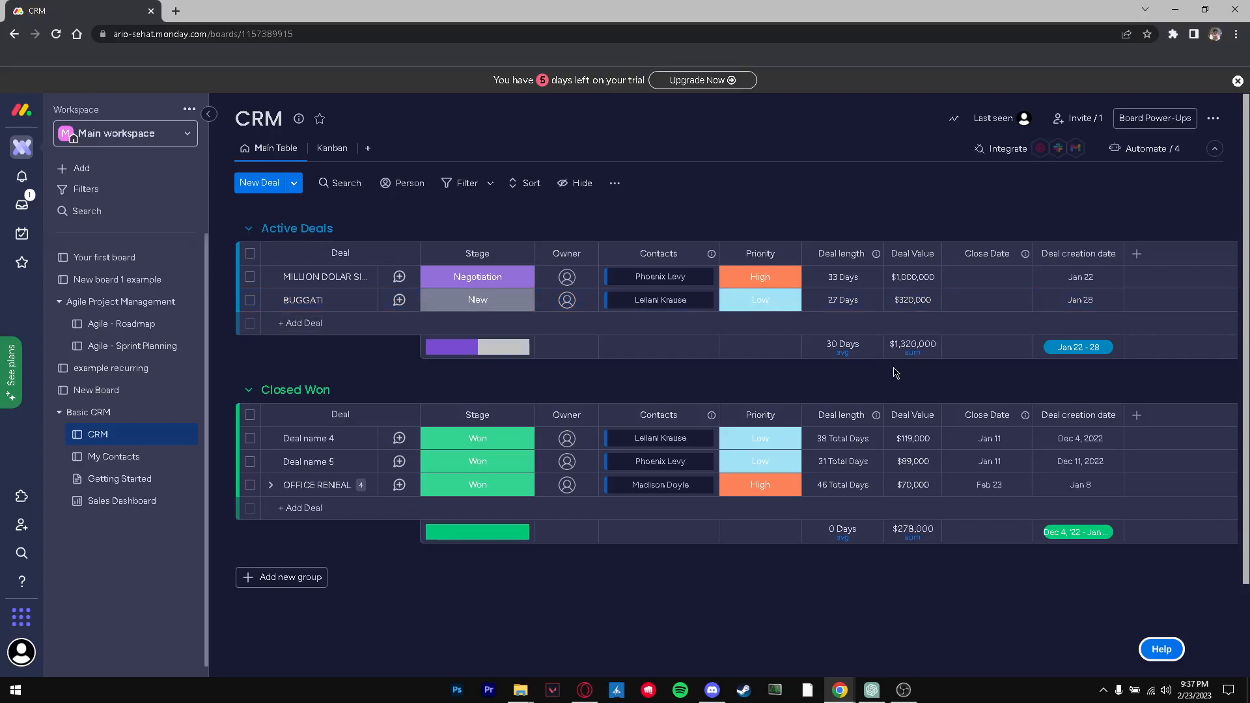
pyautogui.click(917, 301)
pyautogui.click(926, 300)
pyautogui.click(873, 405)
# Step: Set the close dates to February 26, 2023 for MILLION DOLAR SIGN UP and March 17, 2023 for BUGGATI
pyautogui.click(984, 277)
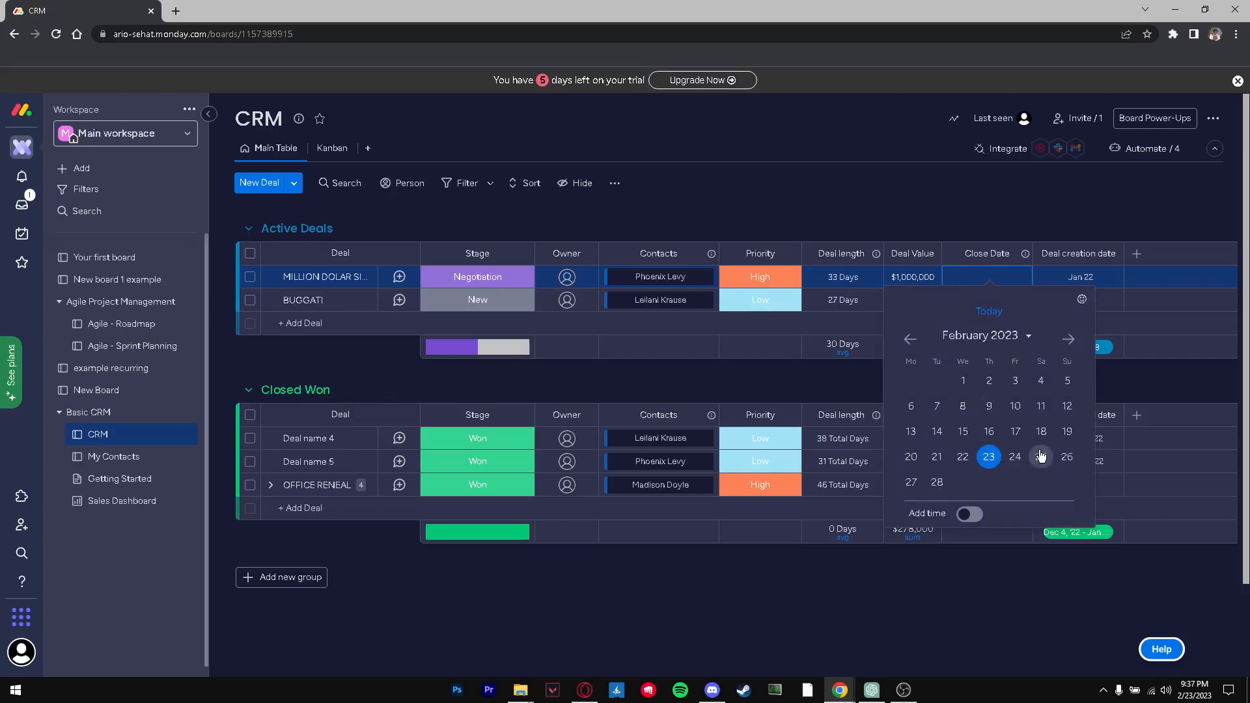
pyautogui.click(1066, 456)
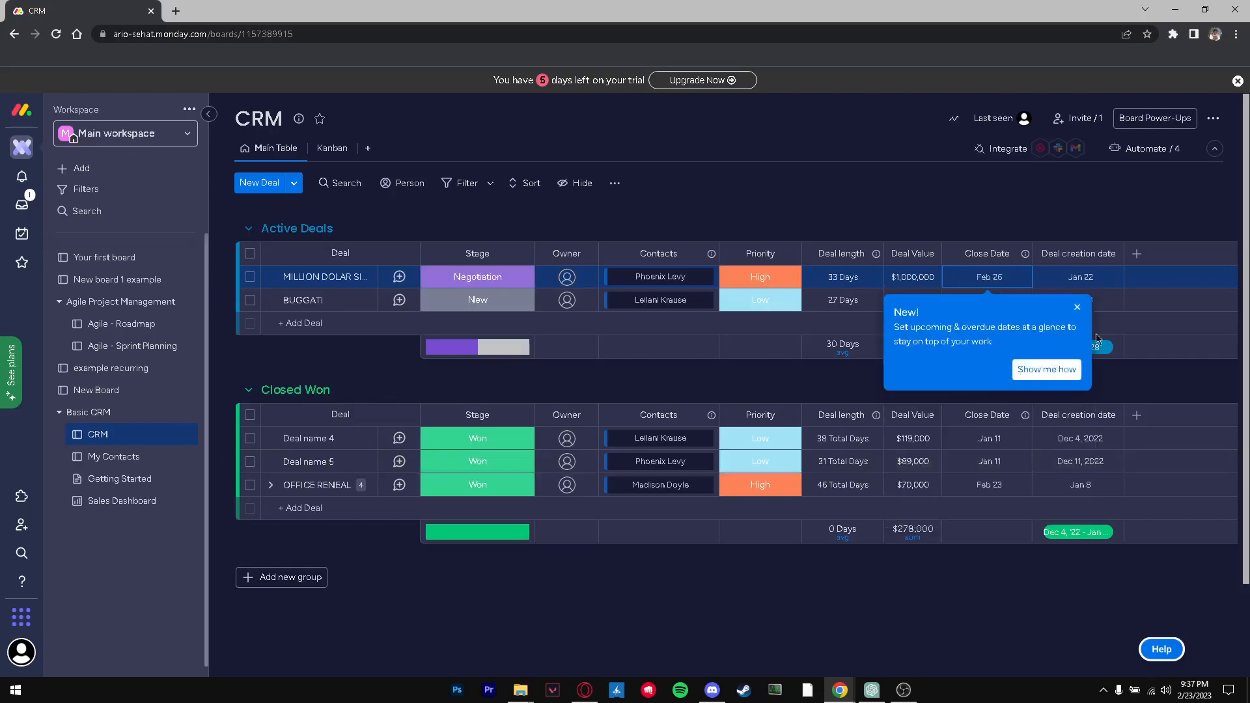
pyautogui.click(1077, 307)
pyautogui.click(996, 300)
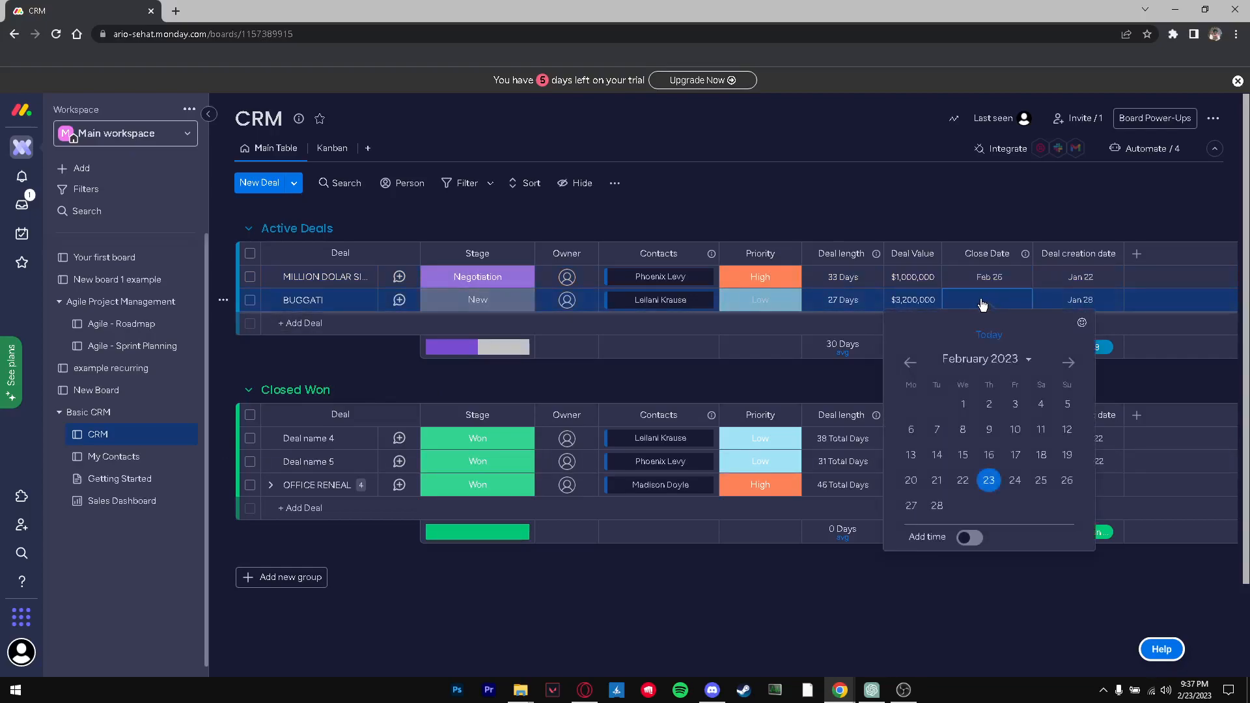
pyautogui.click(1068, 362)
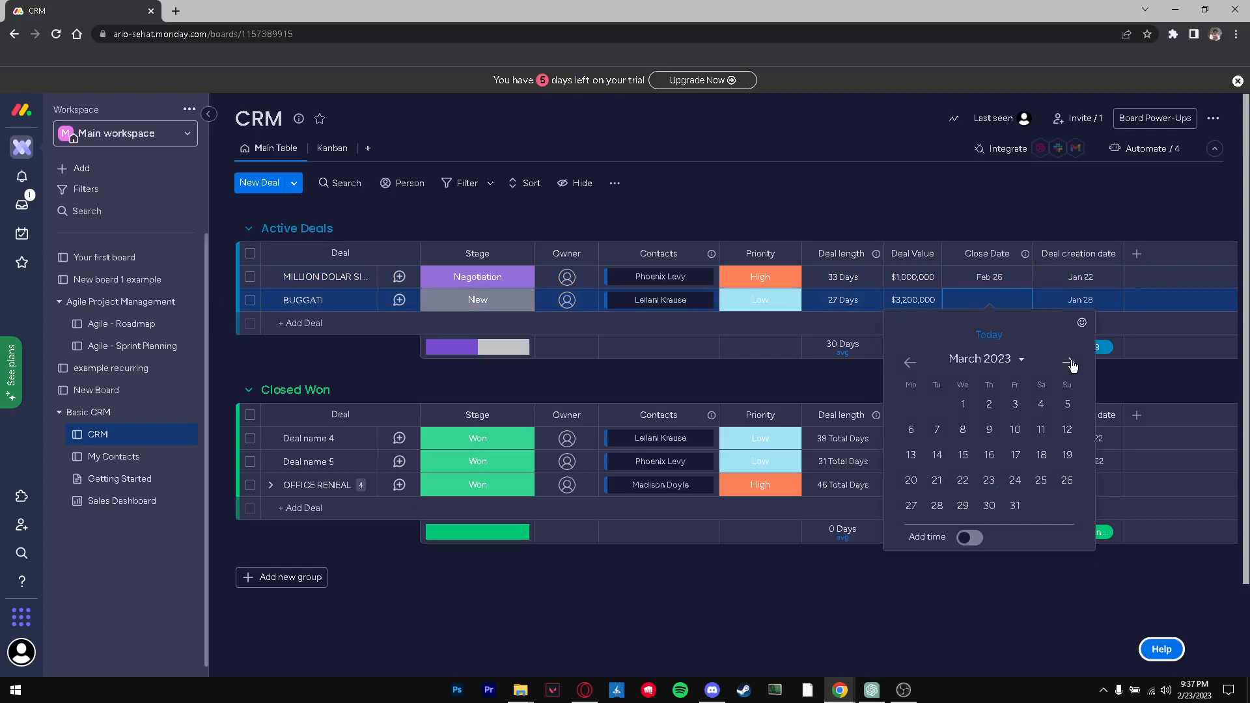
pyautogui.click(1015, 454)
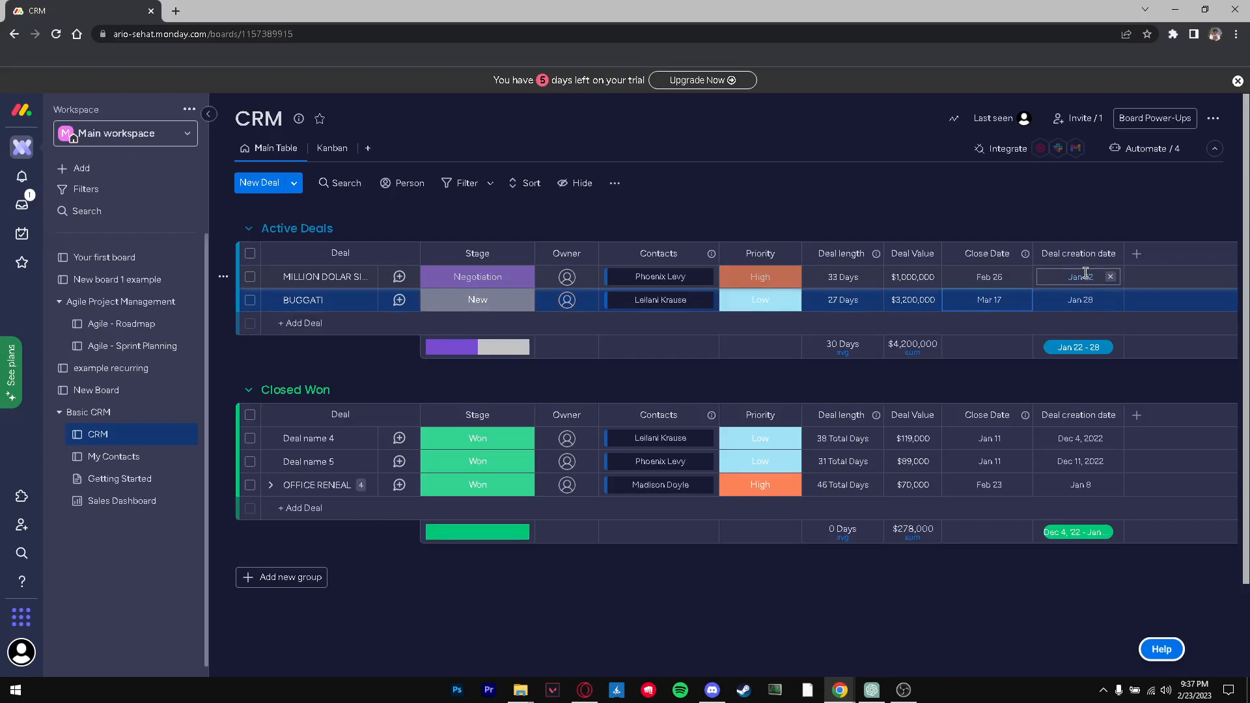
# Step: Add a deal named "hjadhwahwd" to the Active Deals group and set its stage to Won
pyautogui.moveTo(456, 350)
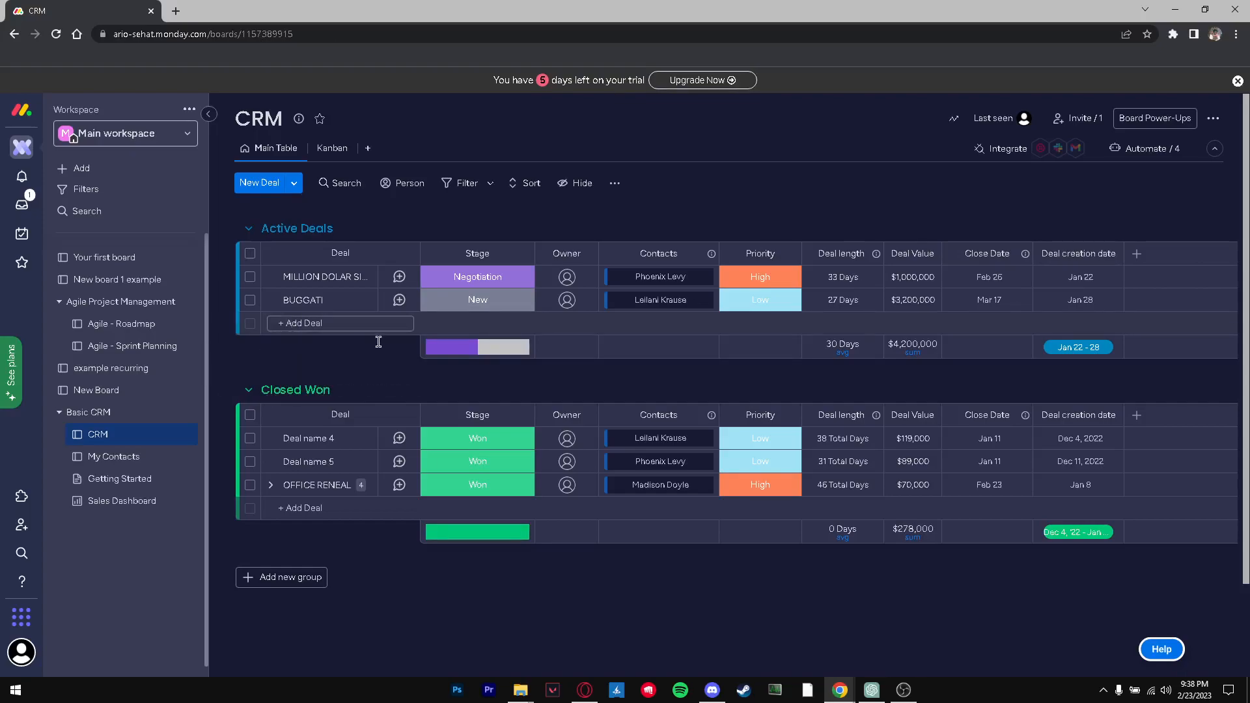
pyautogui.click(324, 323)
pyautogui.write('hjadhw')
pyautogui.press('Return')
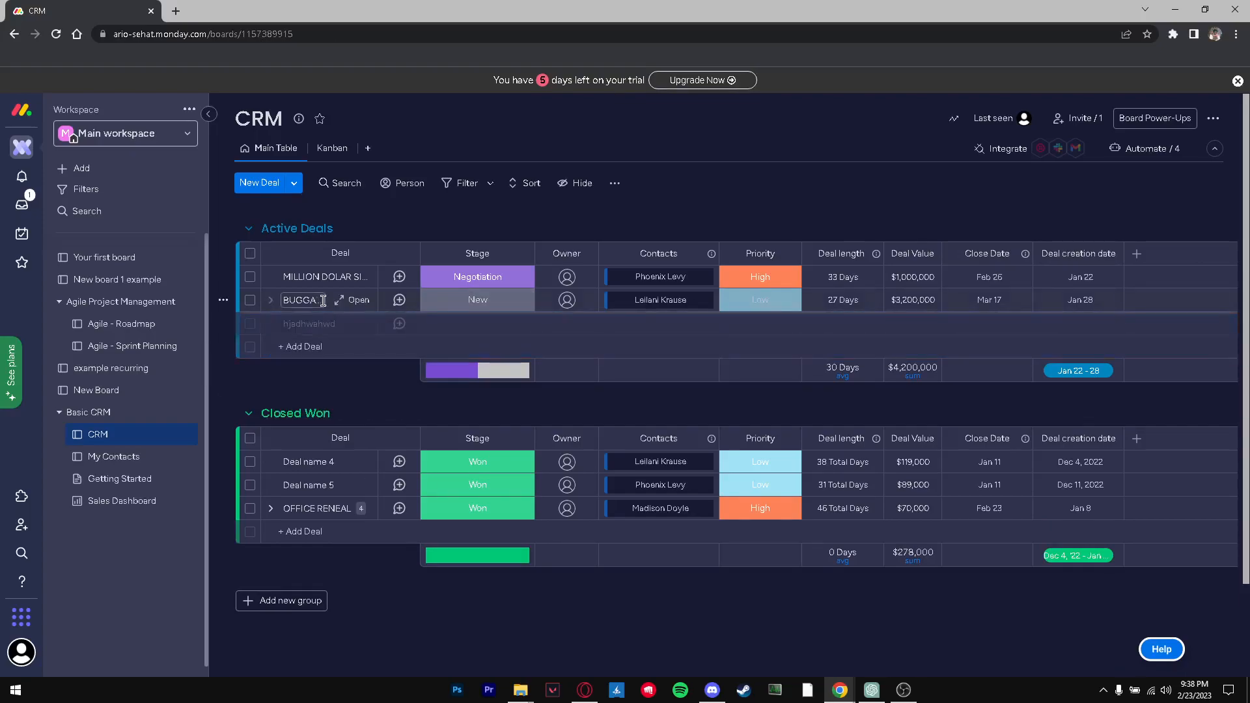
pyautogui.click(463, 326)
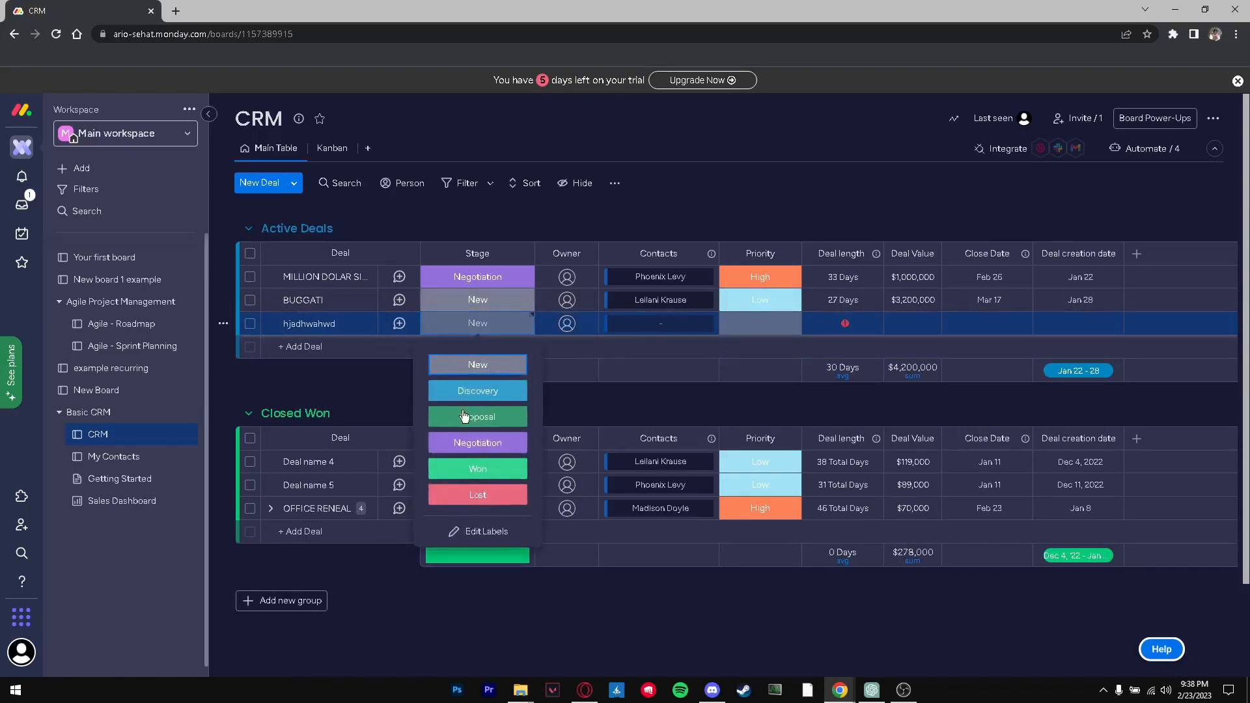
pyautogui.click(487, 468)
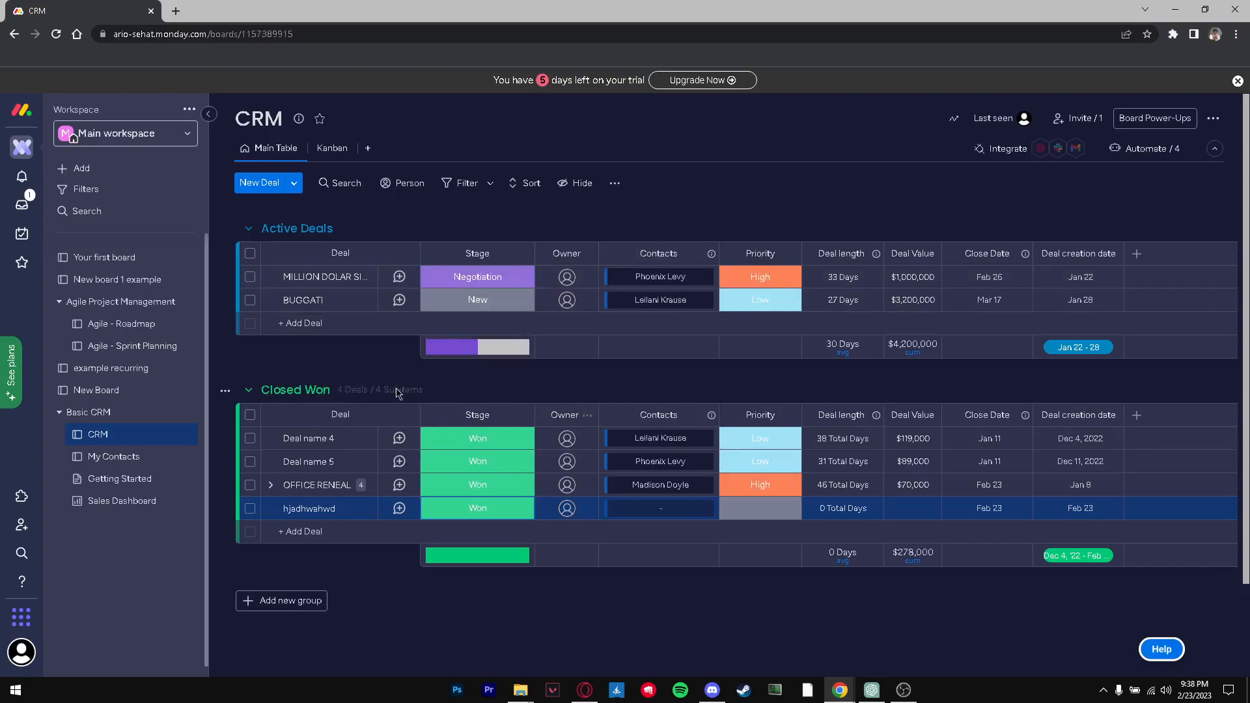
# Step: Open the My Contacts board, dismiss the email integrations tip, and change the third contact's type to Vendor
pyautogui.click(117, 459)
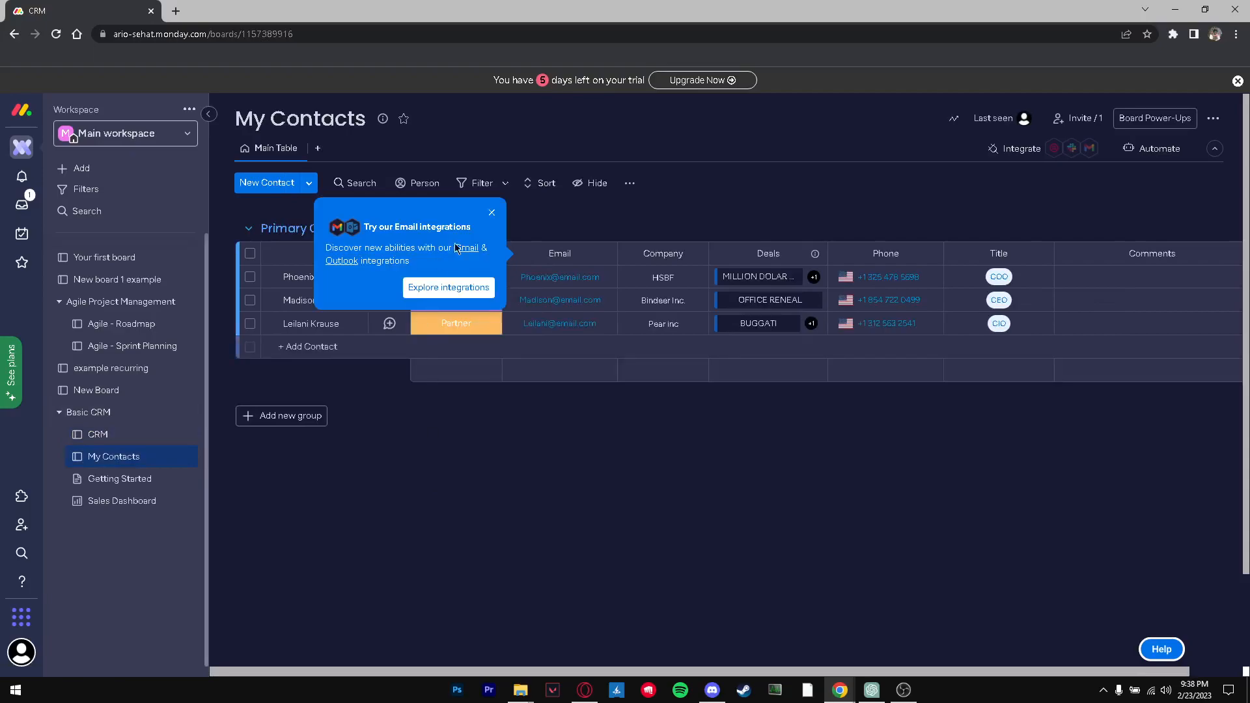
pyautogui.click(491, 215)
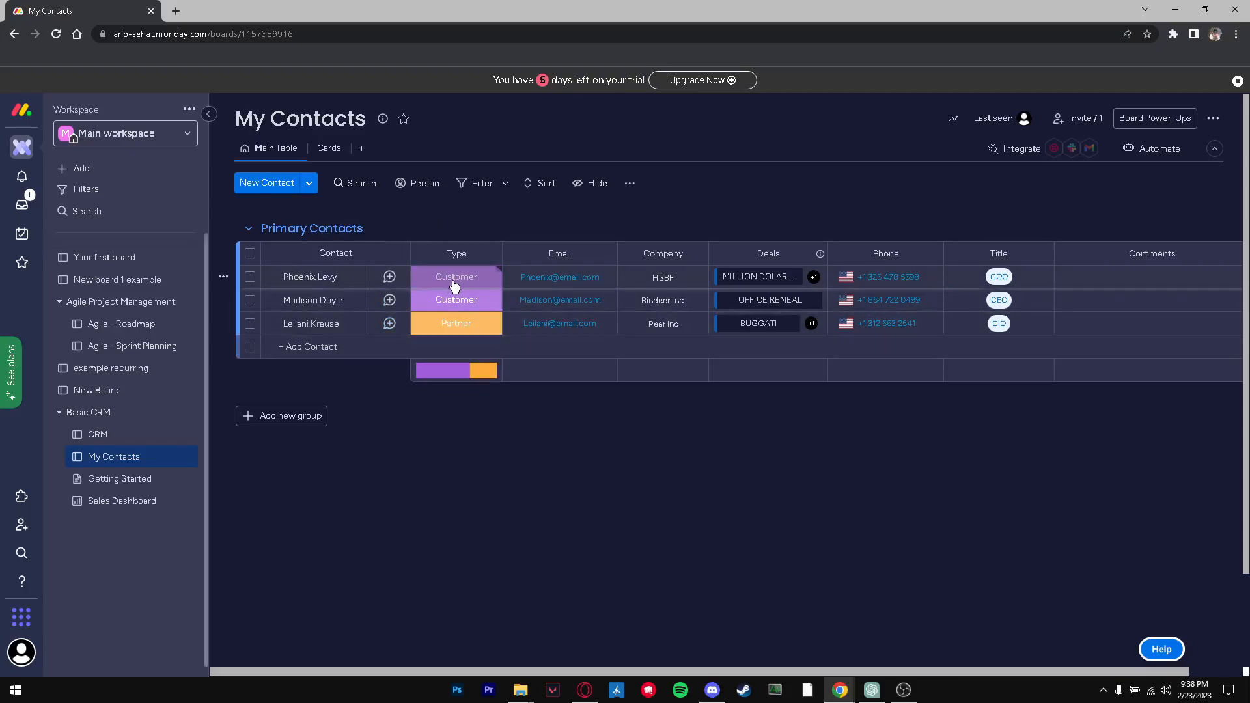
pyautogui.click(485, 331)
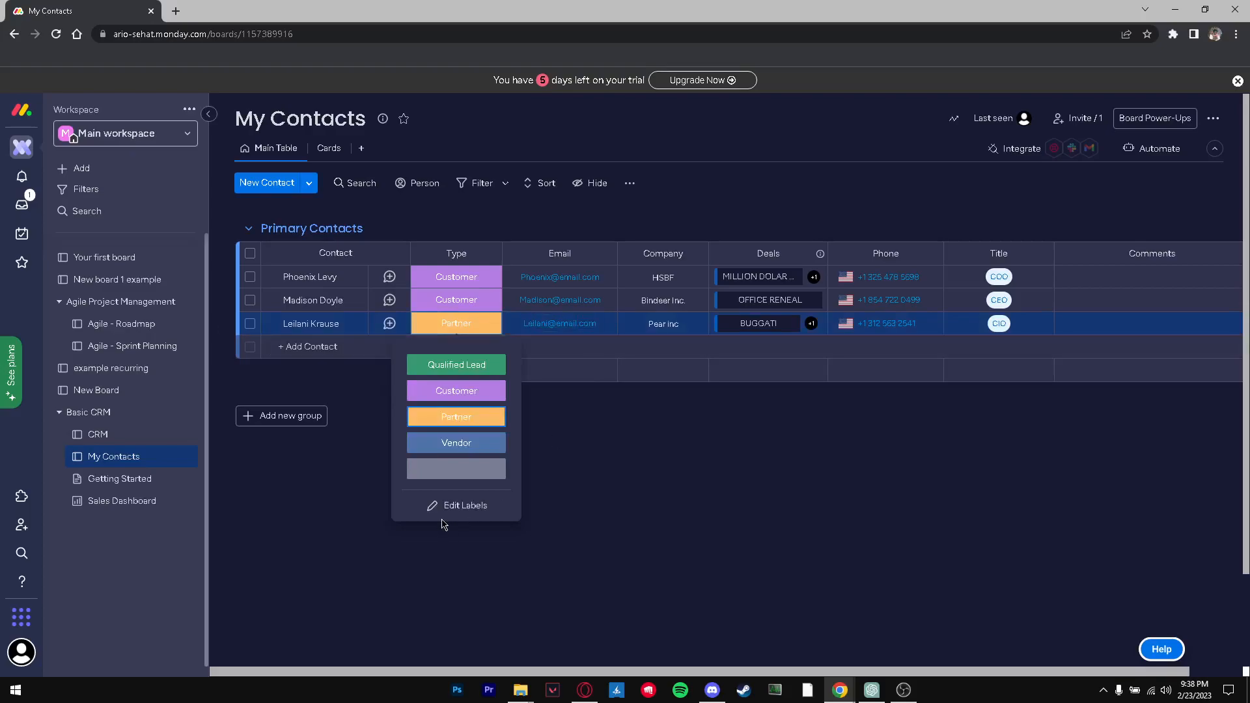
pyautogui.click(452, 446)
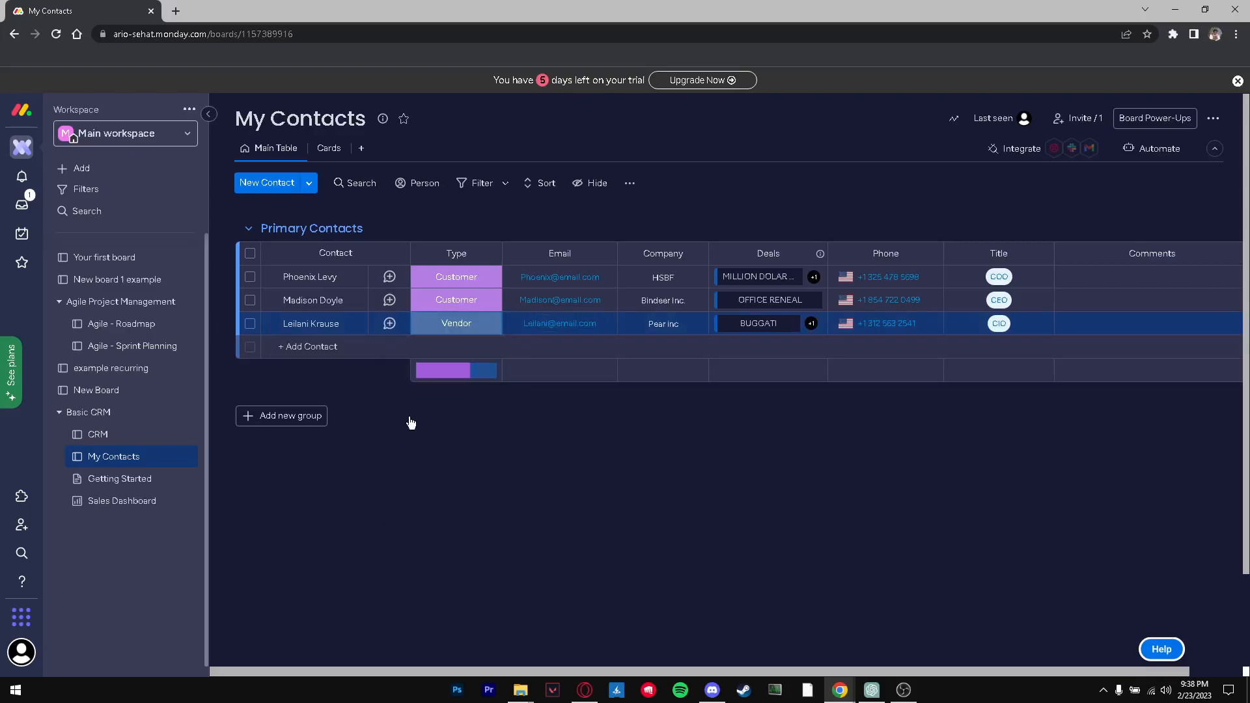
# Step: Enter the comment "very annoying to work with but high payment" for the first contact
pyautogui.moveTo(454, 379)
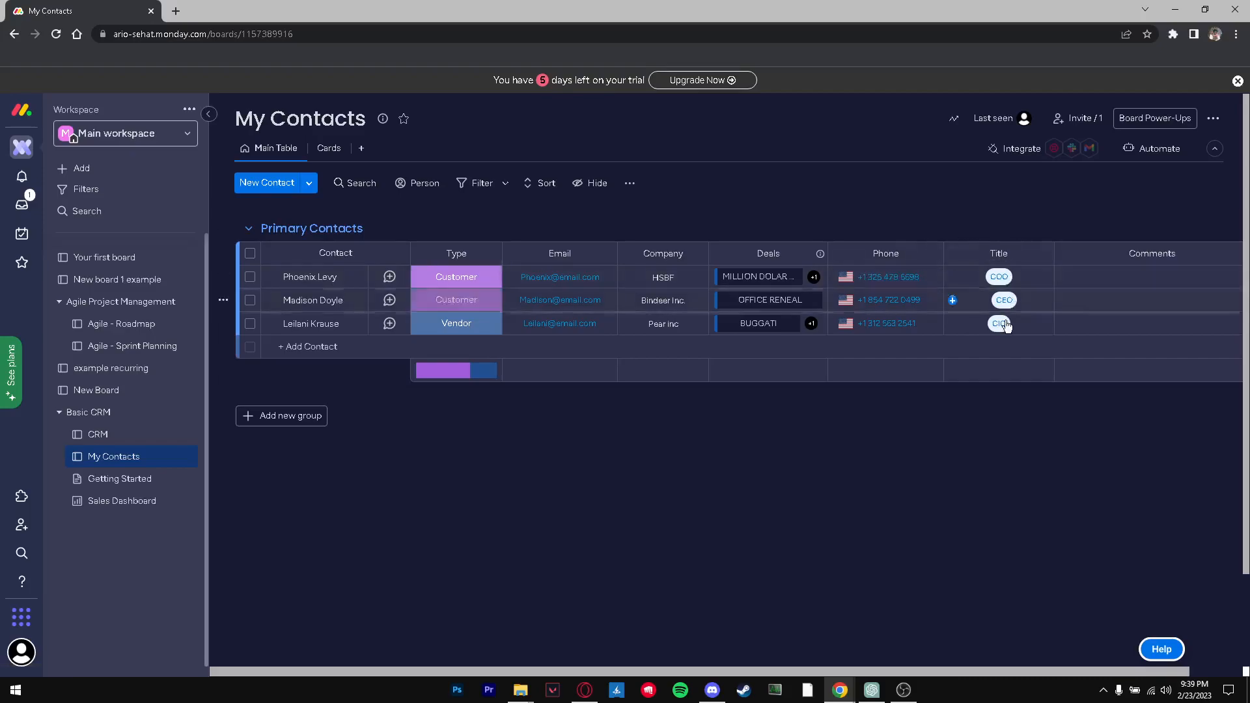
pyautogui.click(1092, 280)
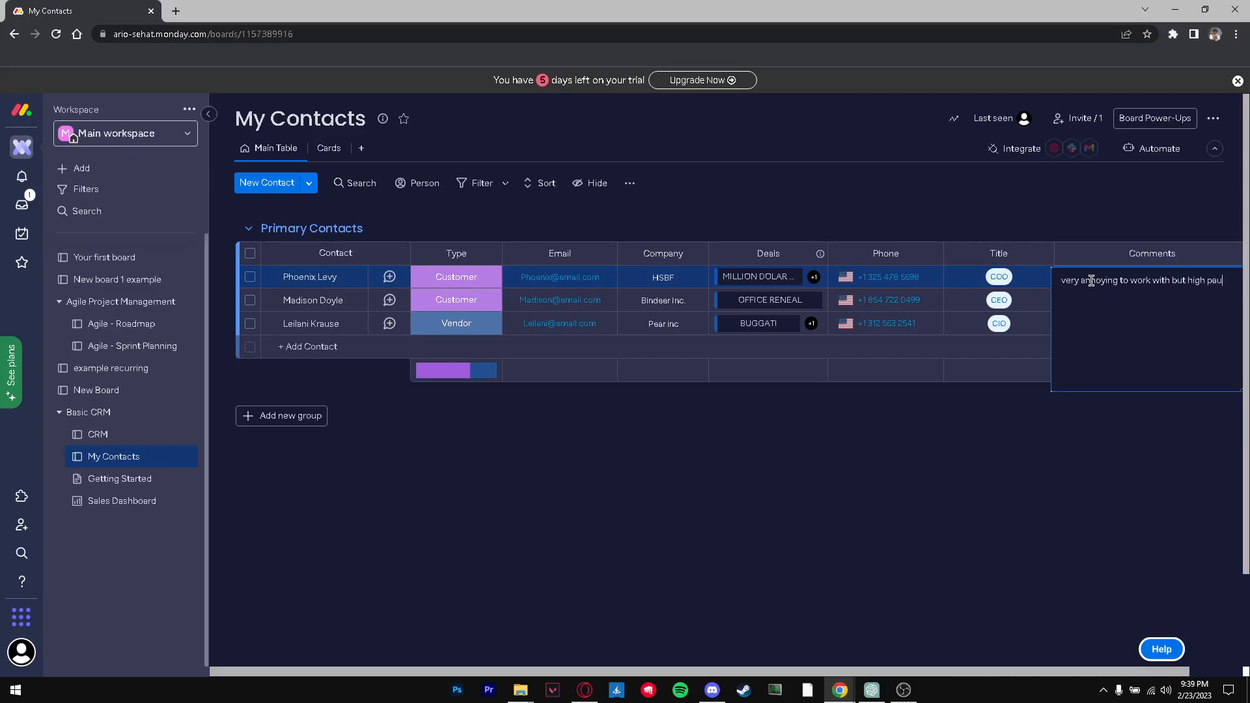
pyautogui.write('nt')
pyautogui.click(1075, 413)
# Step: Enter the comments "very kind and loving towards her co workers" for the second contact and "lazy but vert smart" for the third
pyautogui.click(1162, 302)
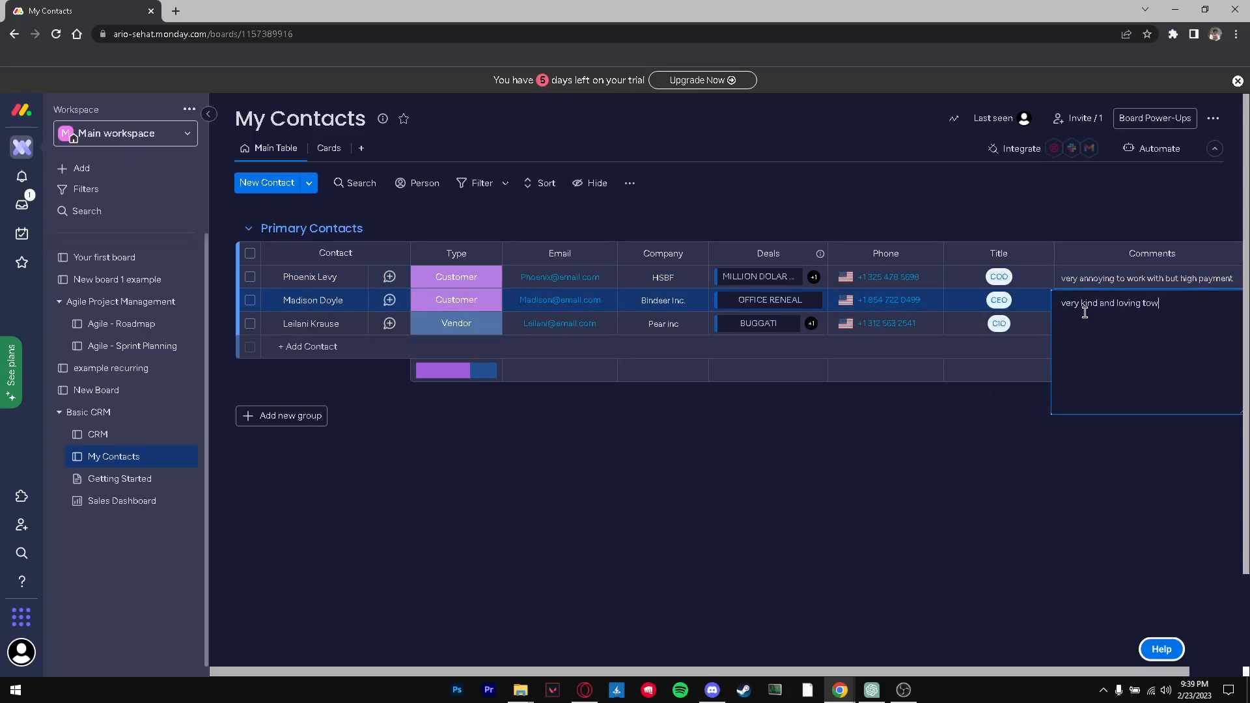
pyautogui.write('very kind and loving towards her co workers')
pyautogui.click(1006, 468)
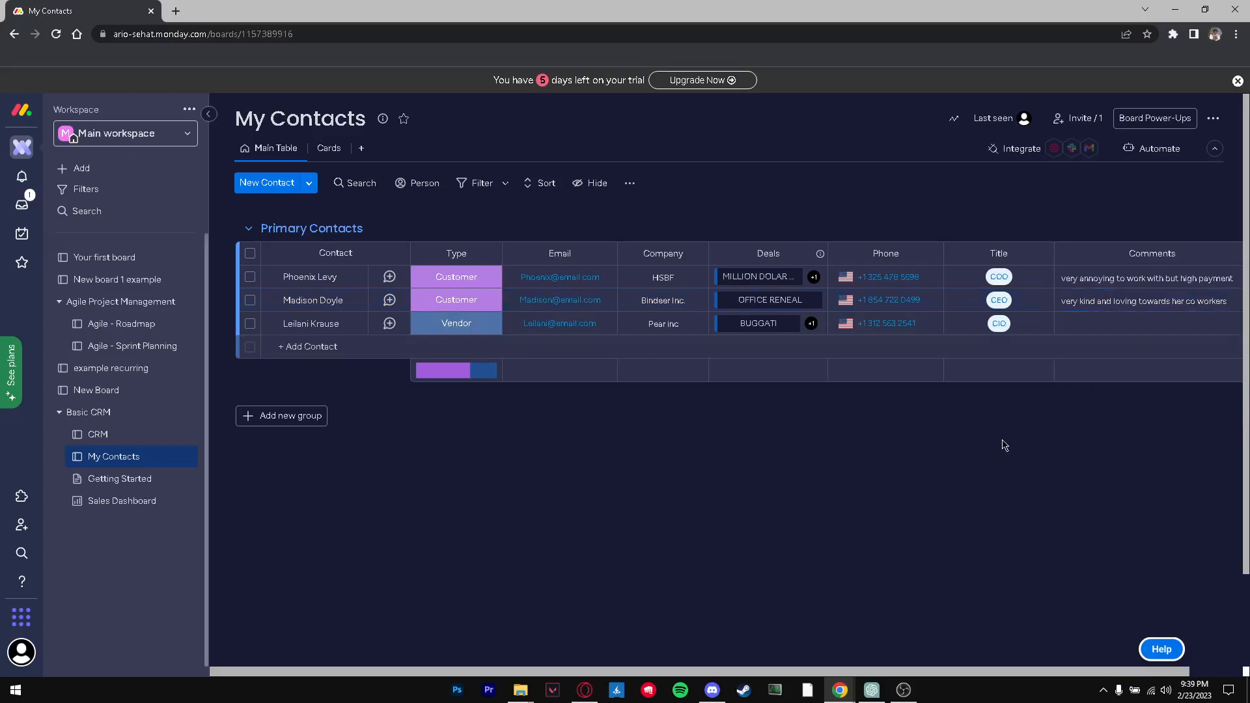
pyautogui.click(1107, 334)
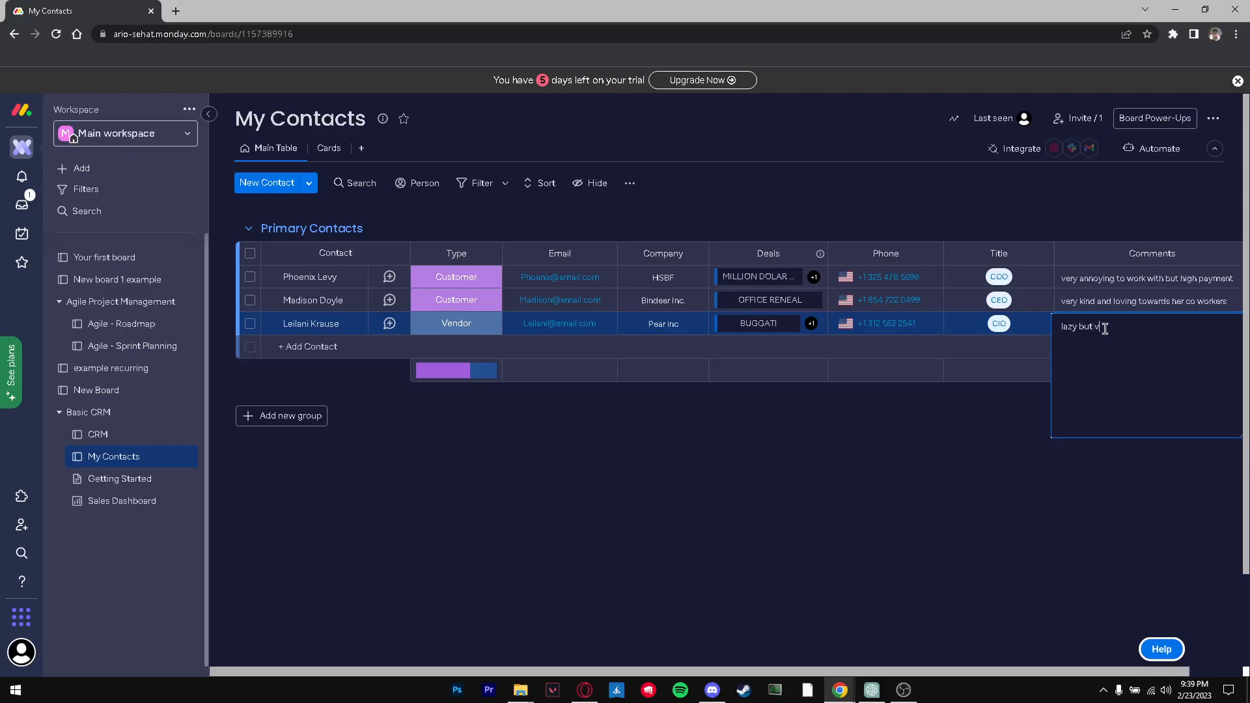
pyautogui.click(874, 574)
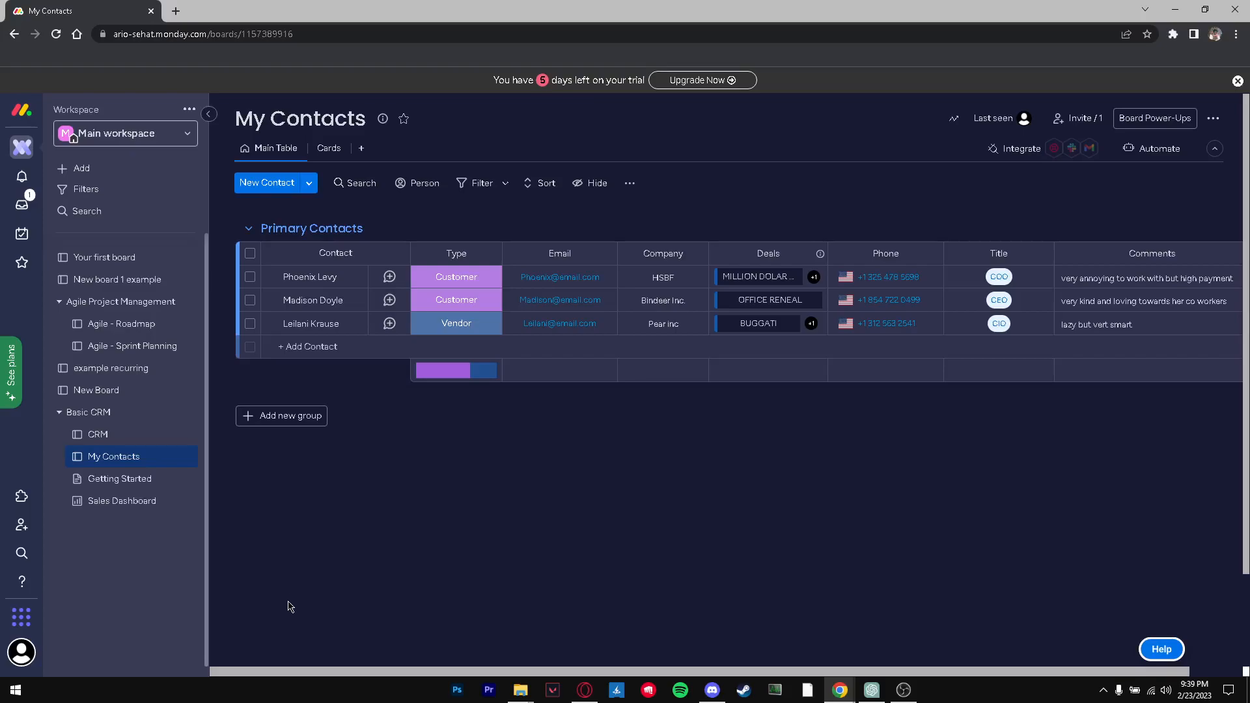
# Step: Open the Getting Started document in Basic CRM and dismiss the trial banner
pyautogui.click(137, 480)
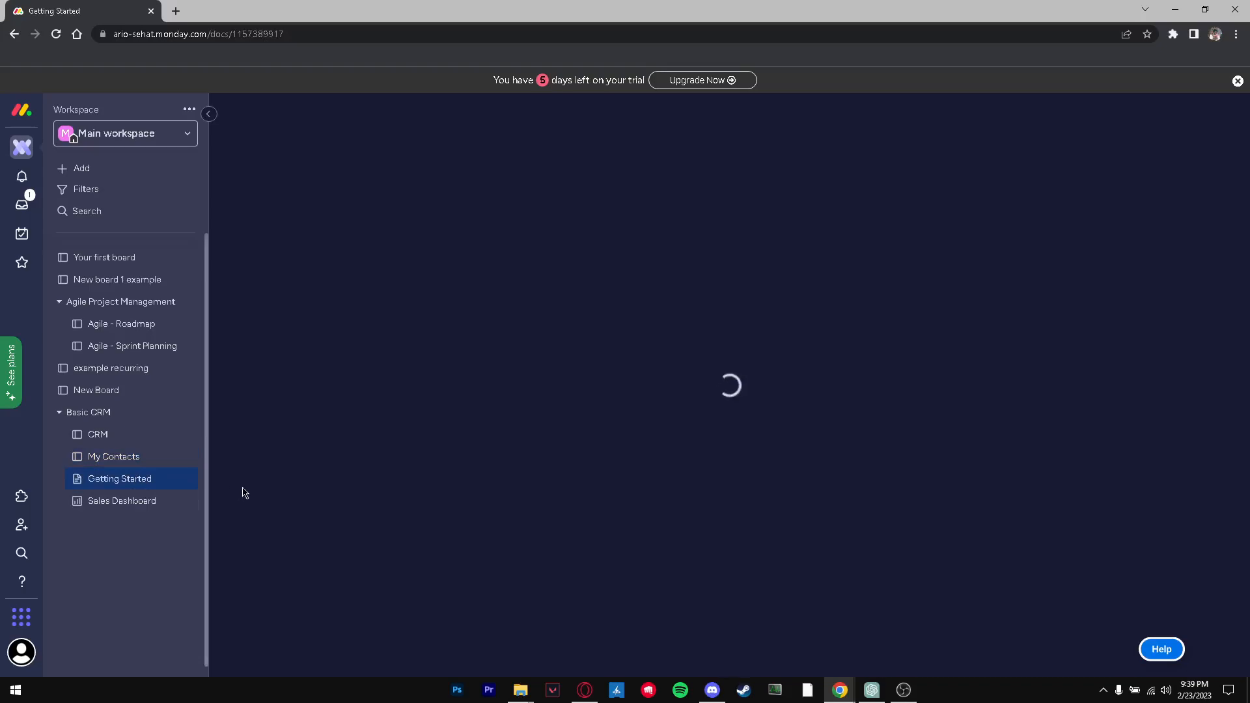
pyautogui.click(1238, 80)
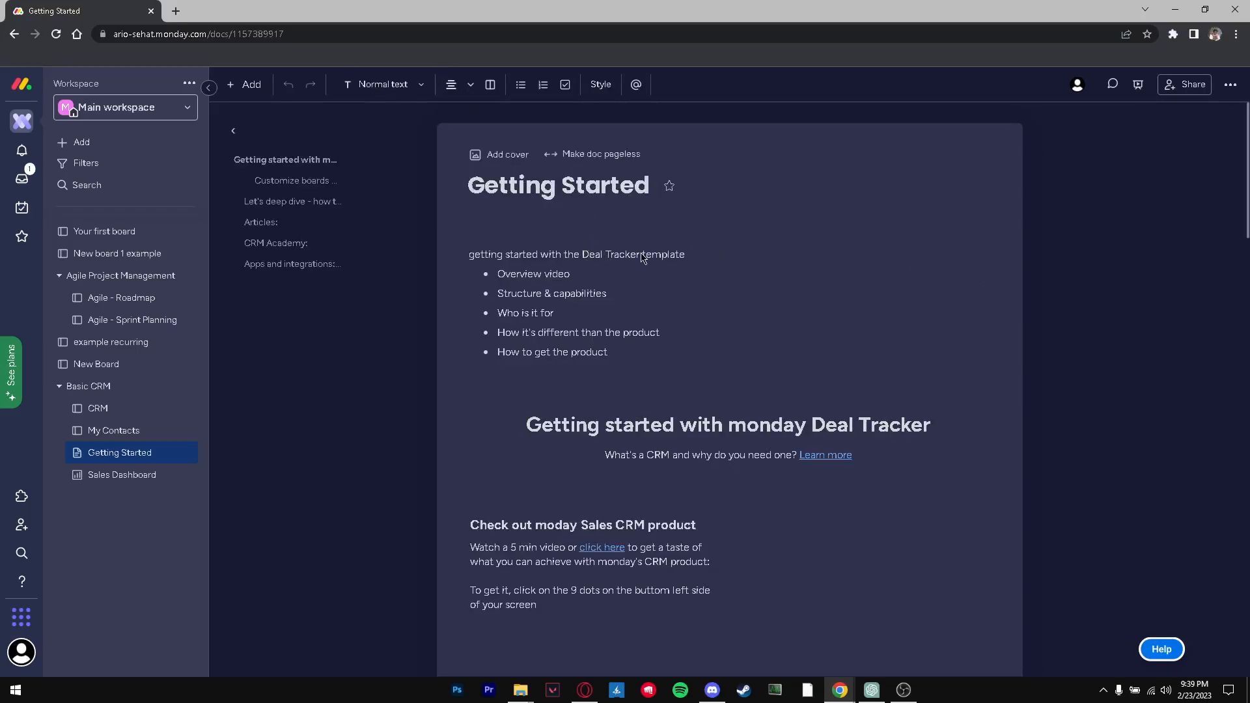
pyautogui.scroll(-9, 548, 417)
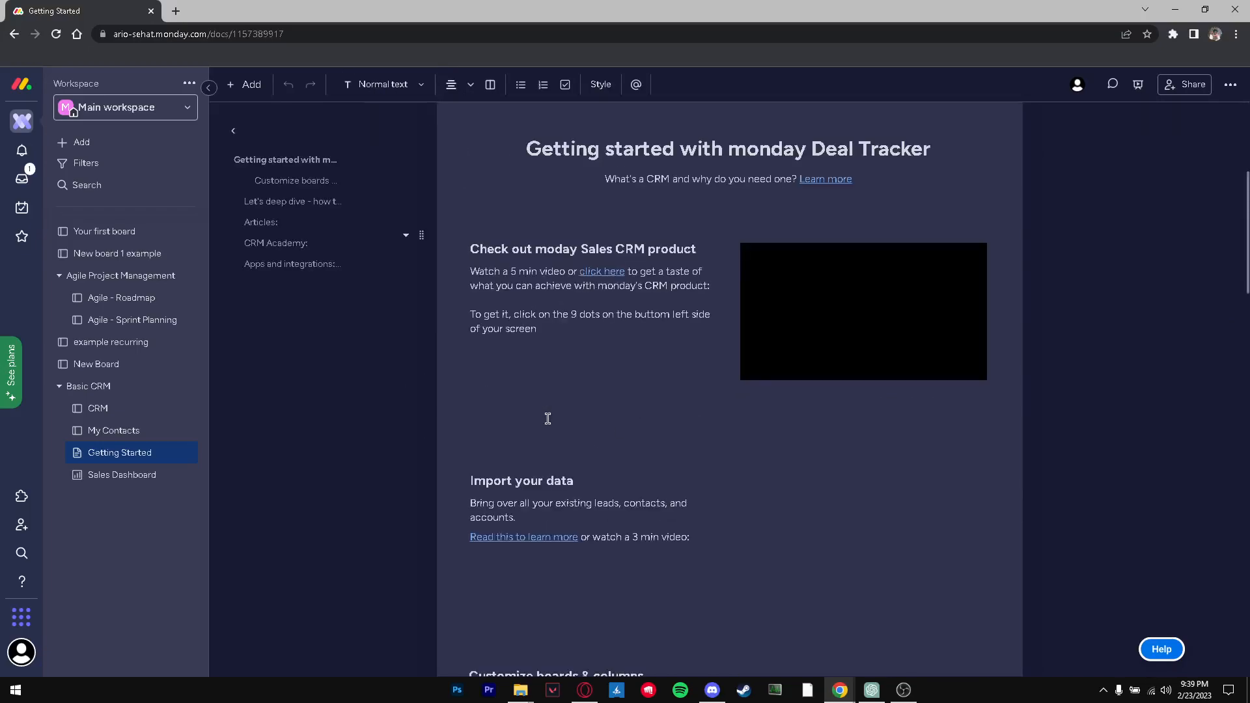
pyautogui.scroll(9, 548, 417)
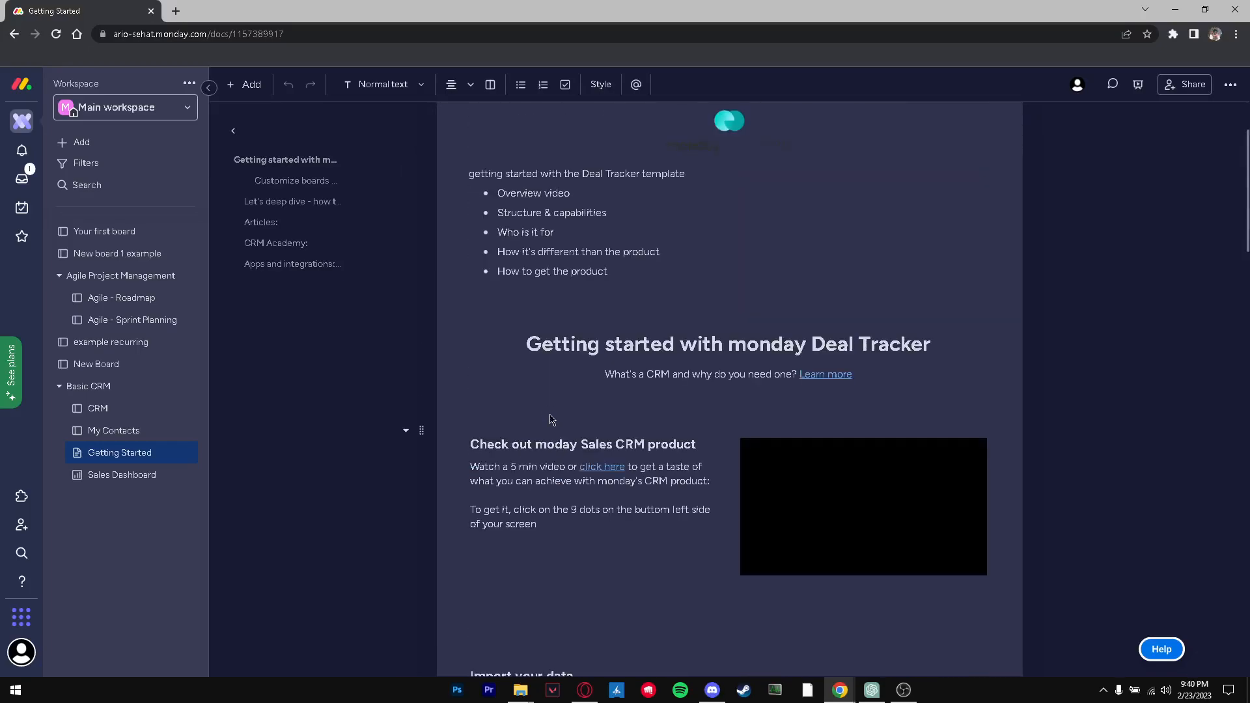
# Step: Insert the normal text "THIS IS NOT FOR SALE" beneath the Getting Started title and jump to the Articles section
pyautogui.click(249, 91)
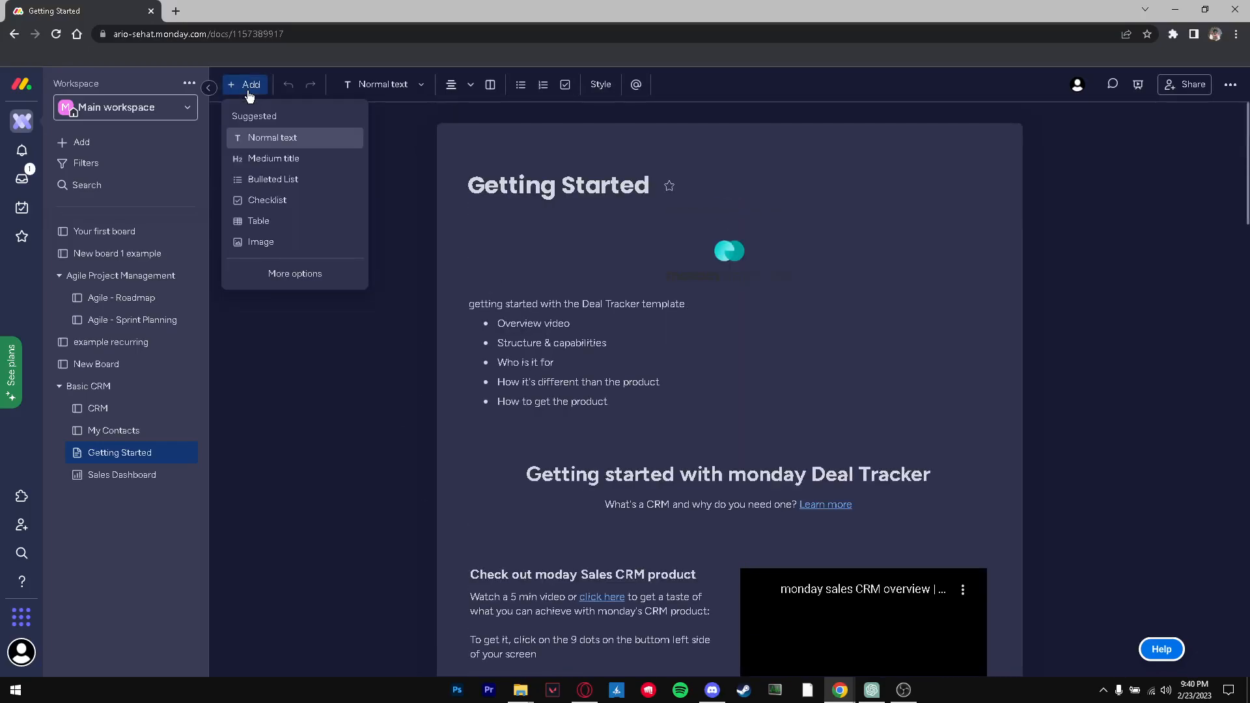
pyautogui.click(278, 144)
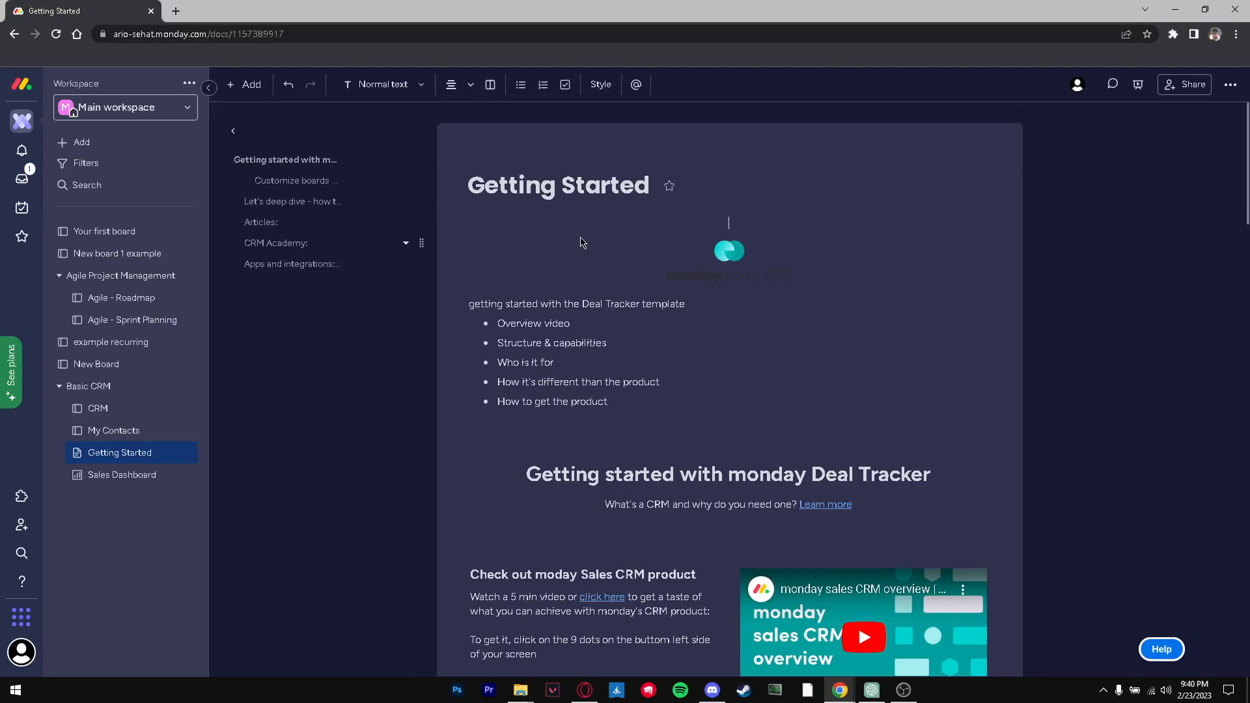
pyautogui.write('THIS IS NOT FOR SALE')
pyautogui.click(359, 356)
pyautogui.click(263, 223)
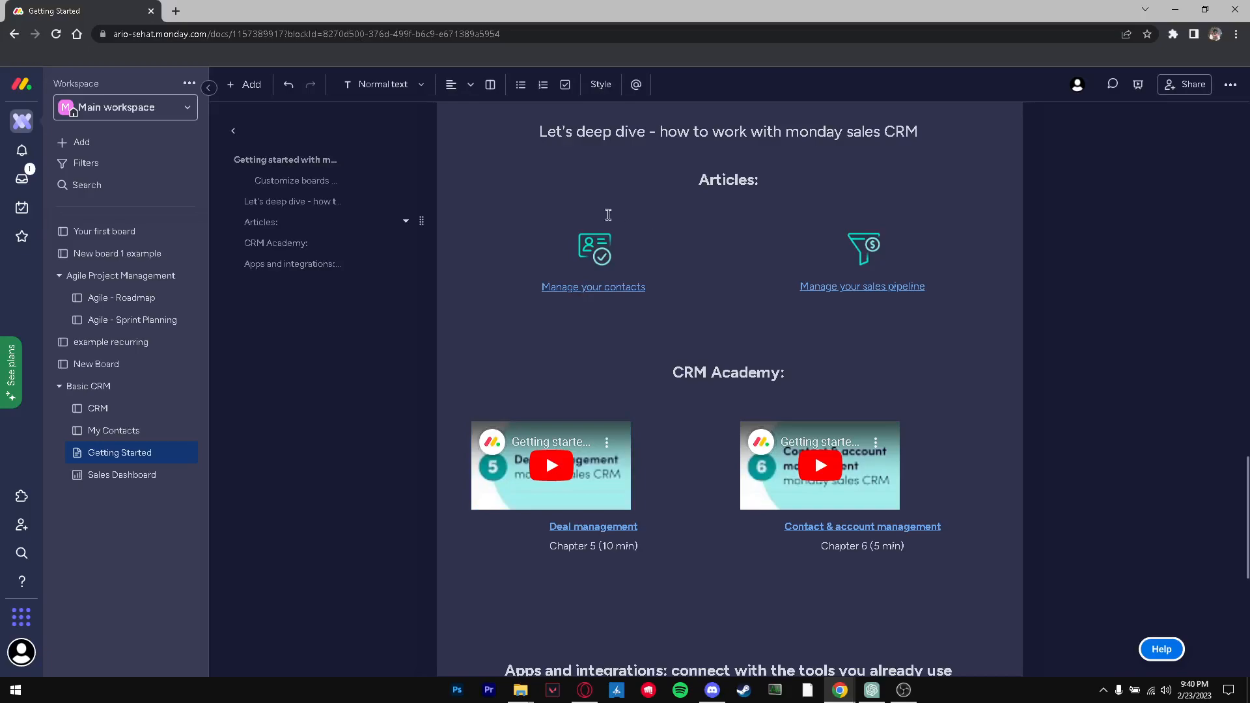
# Step: Open the Sales Dashboard and rename the Average Value of Won Deals widget to "SUM Value of Won Deals"
pyautogui.click(130, 475)
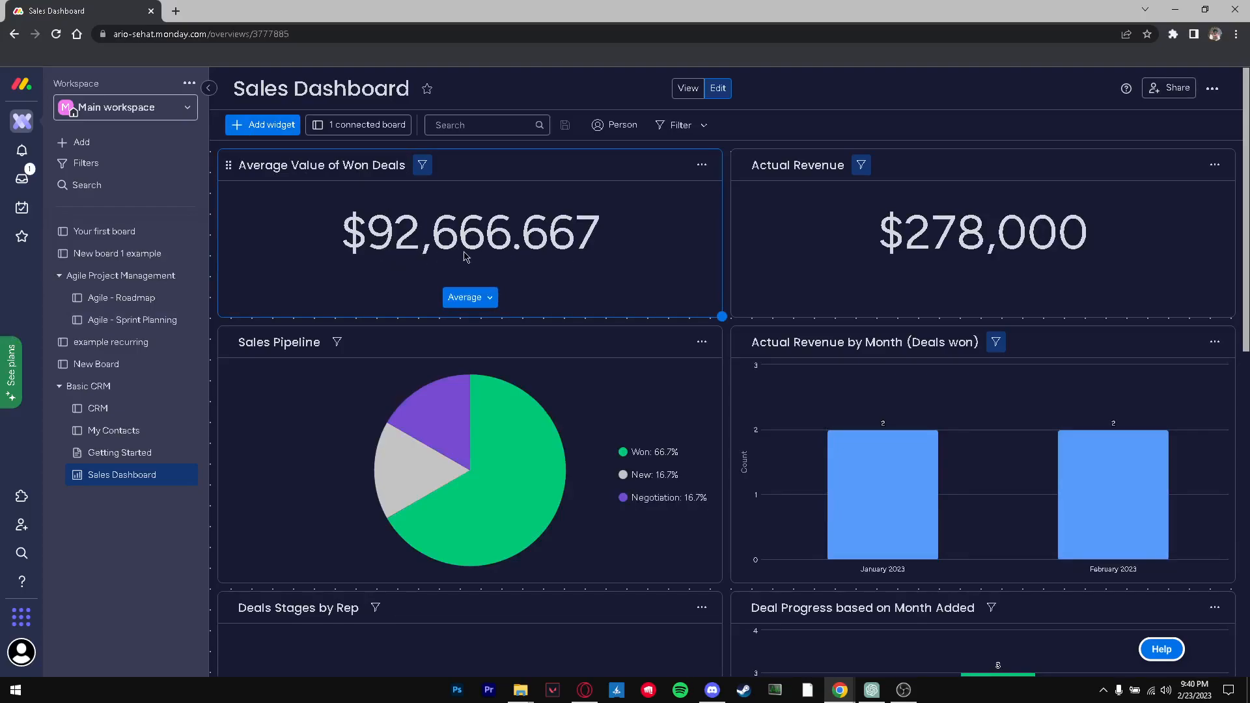
pyautogui.click(466, 297)
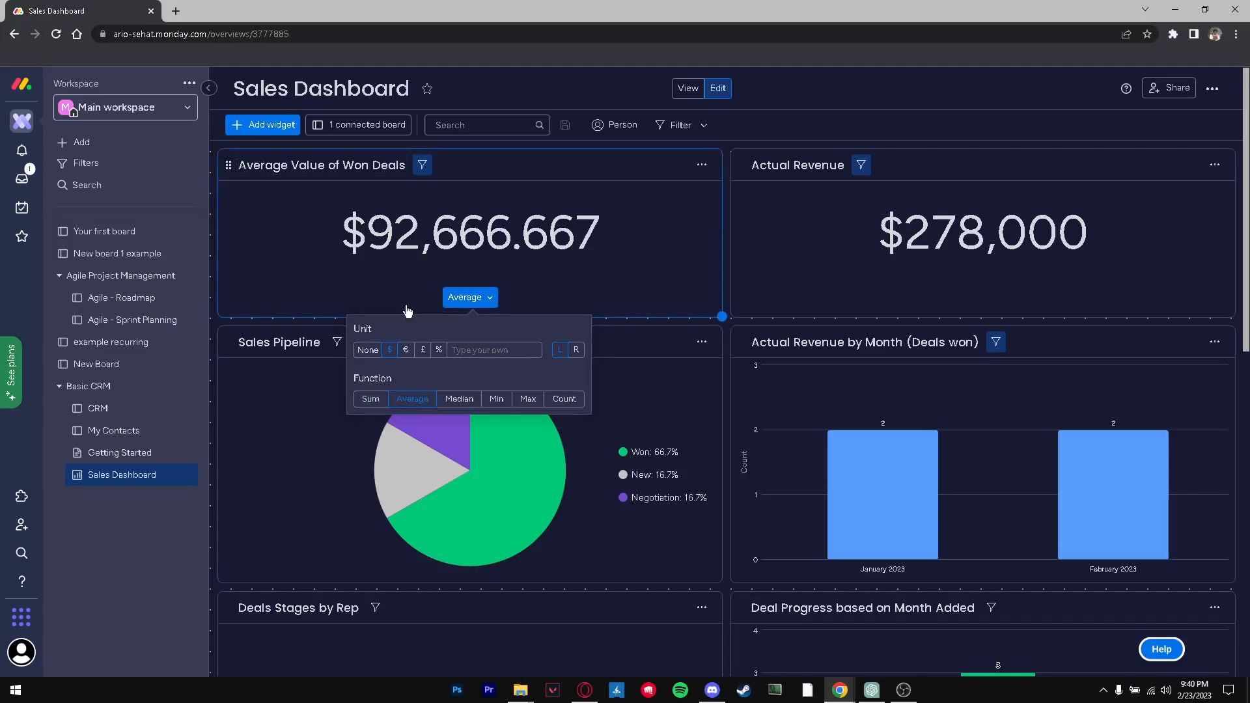
pyautogui.click(267, 167)
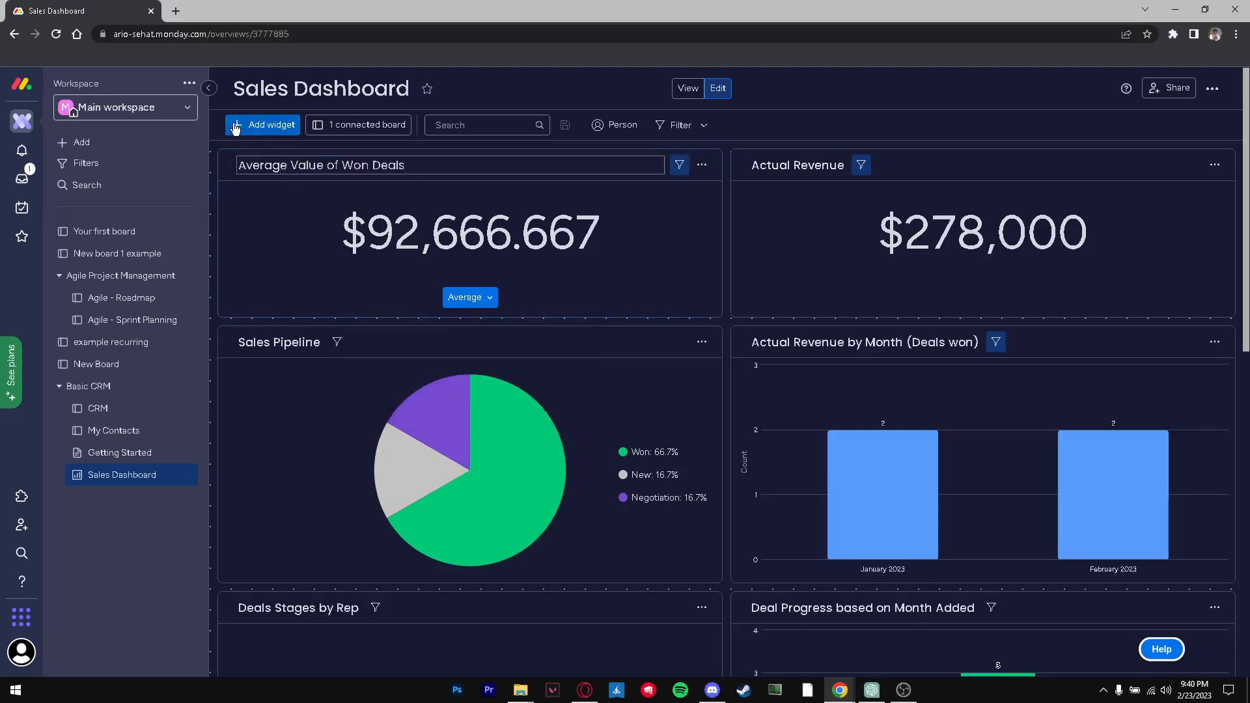
pyautogui.press('BackSpace')
pyautogui.press('BackSpace')
pyautogui.press('BackSpace')
pyautogui.press('BackSpace')
pyautogui.press('BackSpace')
pyautogui.press('BackSpace')
pyautogui.press('BackSpace')
pyautogui.press('BackSpace')
pyautogui.write('SUM')
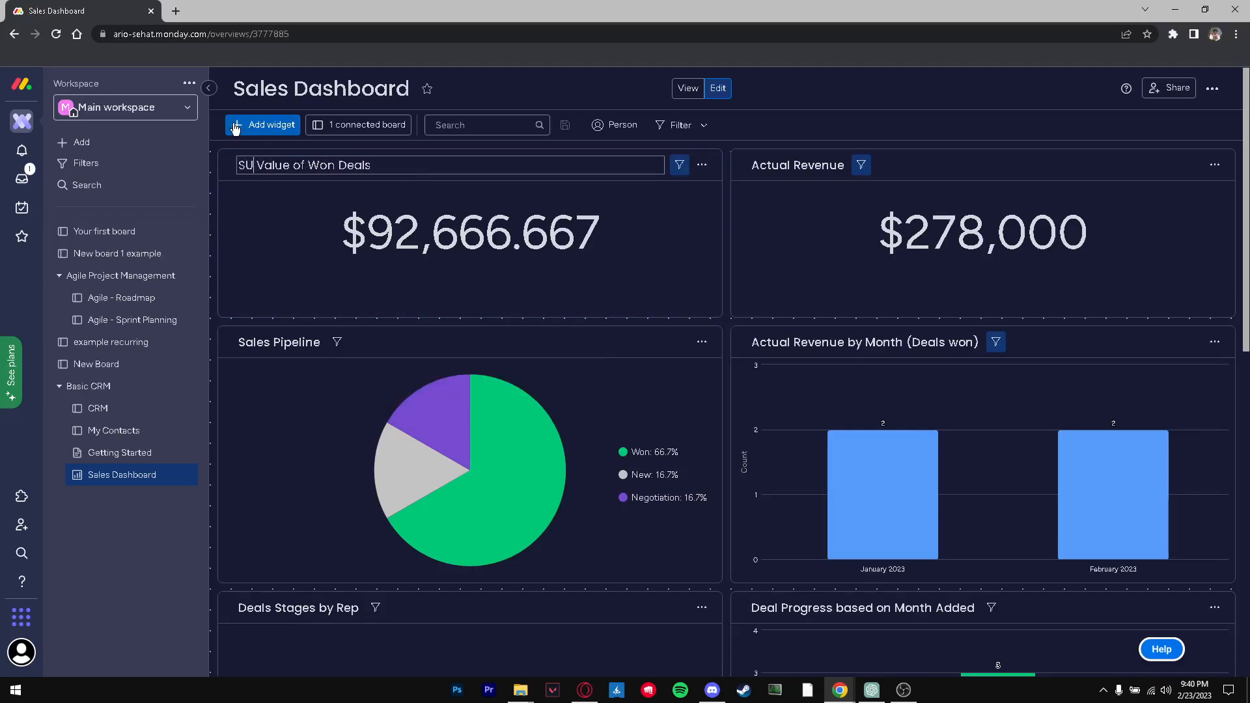
# Step: Set the calculation function of the SUM Value of Won Deals widget to Sum
pyautogui.click(456, 297)
pyautogui.click(467, 300)
pyautogui.click(371, 399)
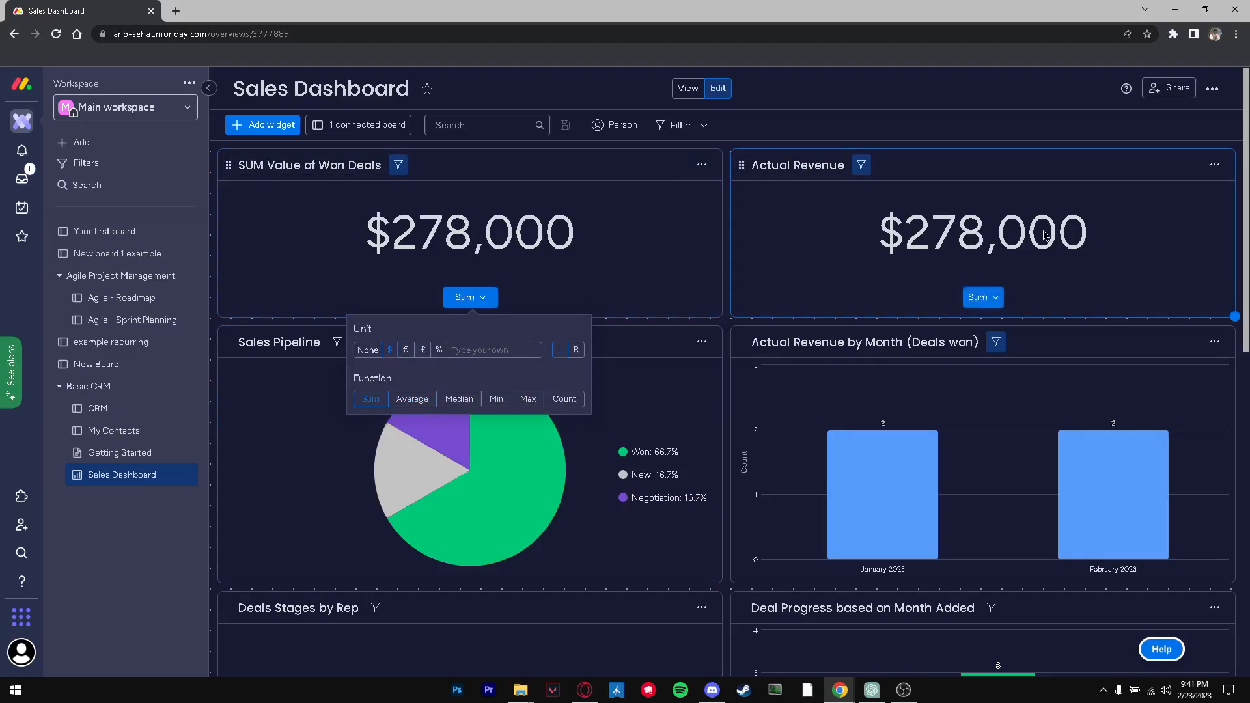
# Step: Rename the Actual Revenue widget to "Average Revenue"
pyautogui.click(815, 170)
pyautogui.doubleClick(790, 165)
pyautogui.doubleClick(817, 165)
pyautogui.click(759, 165)
pyautogui.doubleClick(760, 165)
pyautogui.press('BackSpace')
pyautogui.write('Average')
# Step: Set the calculation function of the Average Revenue widget to Average
pyautogui.click(980, 297)
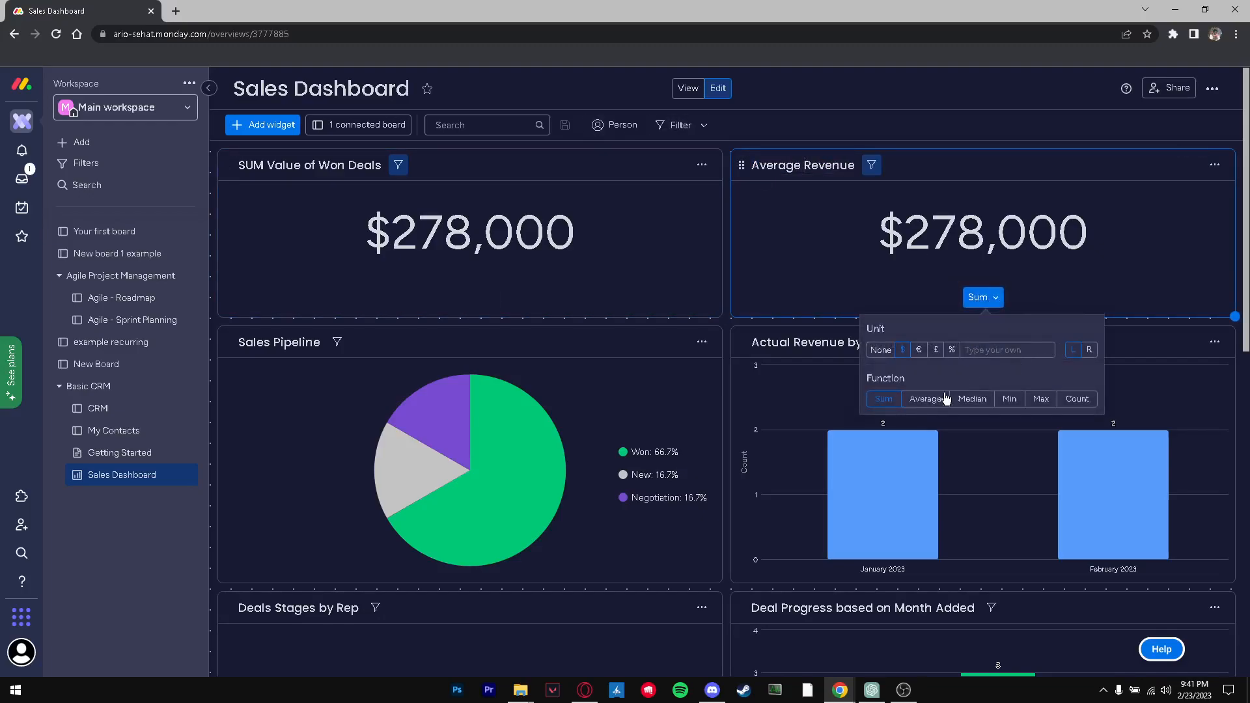
pyautogui.click(930, 399)
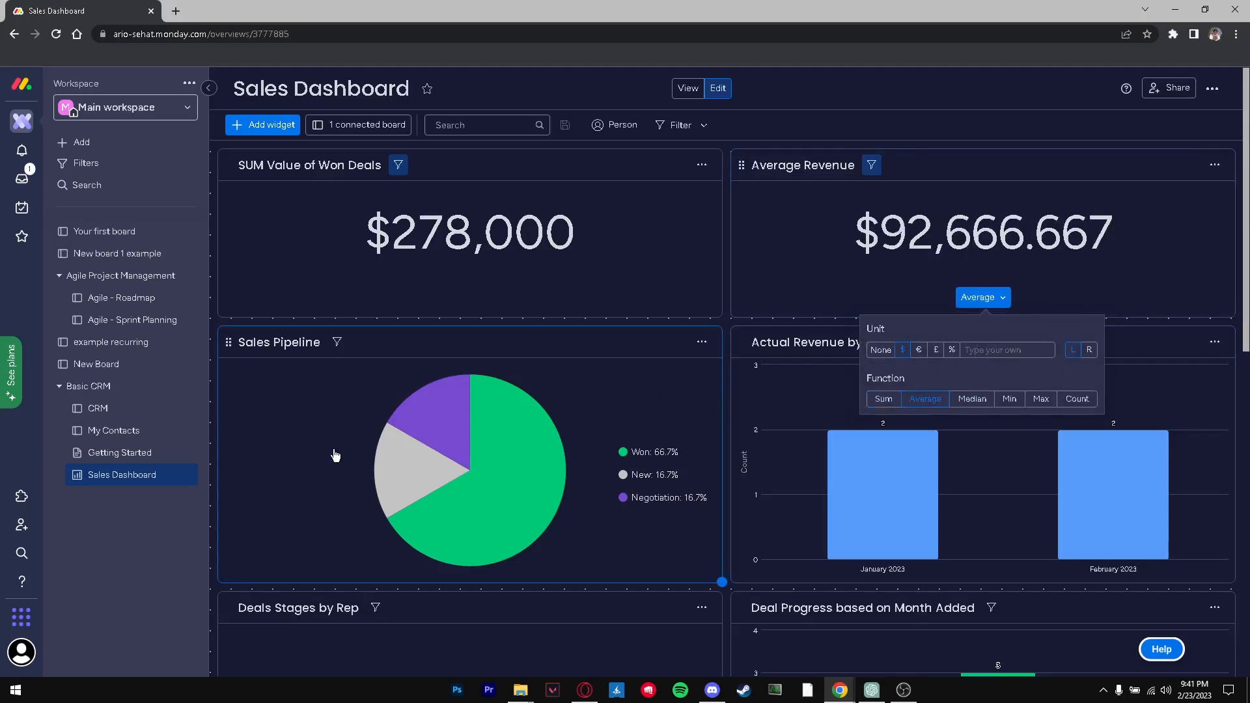
pyautogui.click(212, 402)
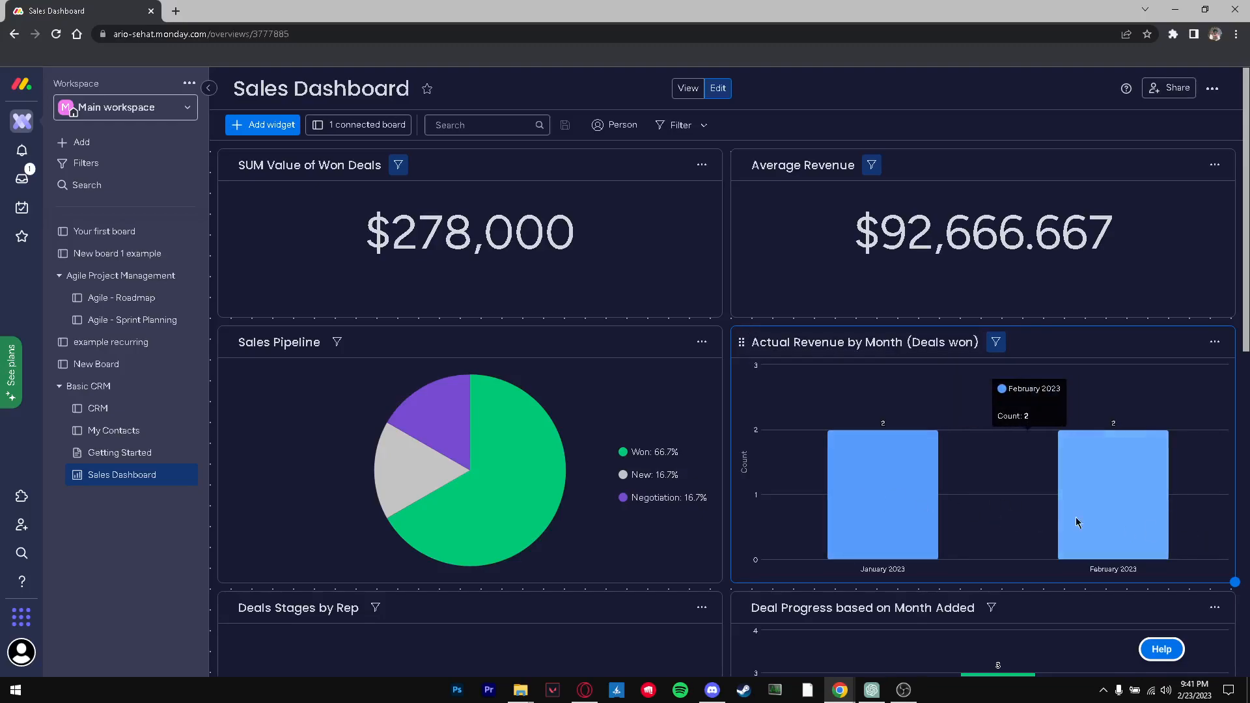
# Step: Review the monthly stage breakdown in the Deal Progress based on Month Added chart and the dashboard's widget descriptions
pyautogui.scroll(-3, 683, 521)
pyautogui.scroll(-3, 612, 541)
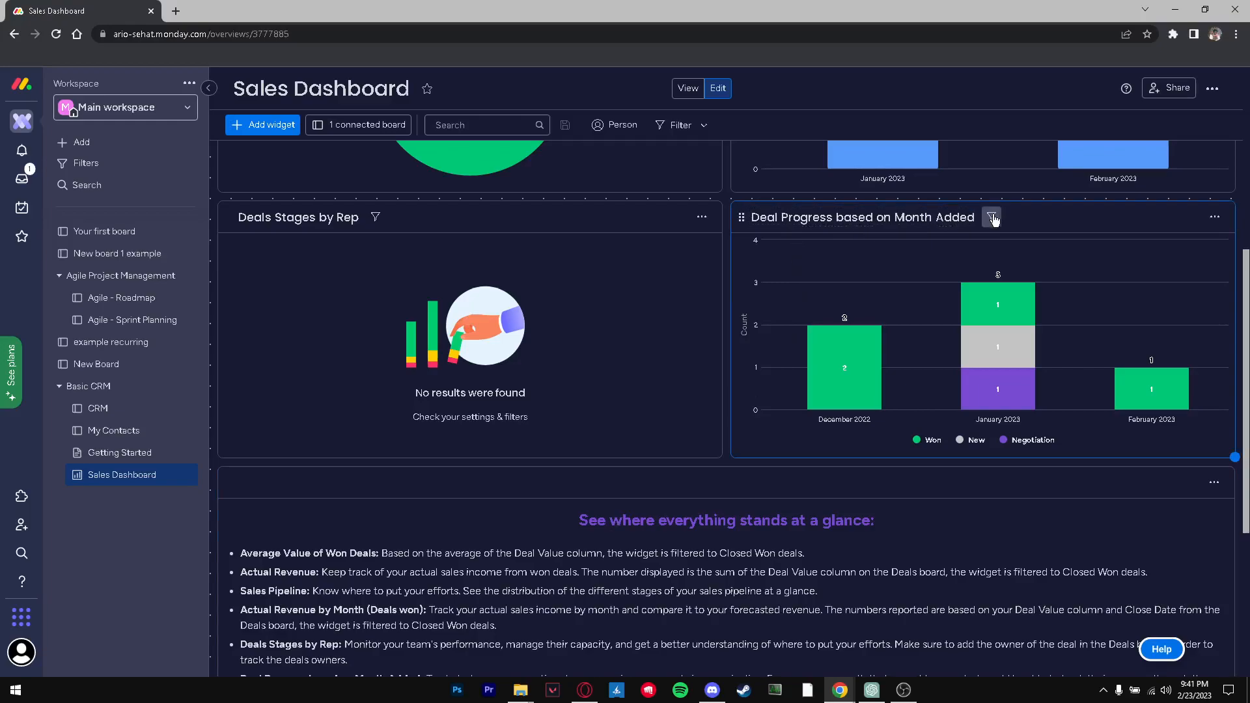
pyautogui.moveTo(860, 358)
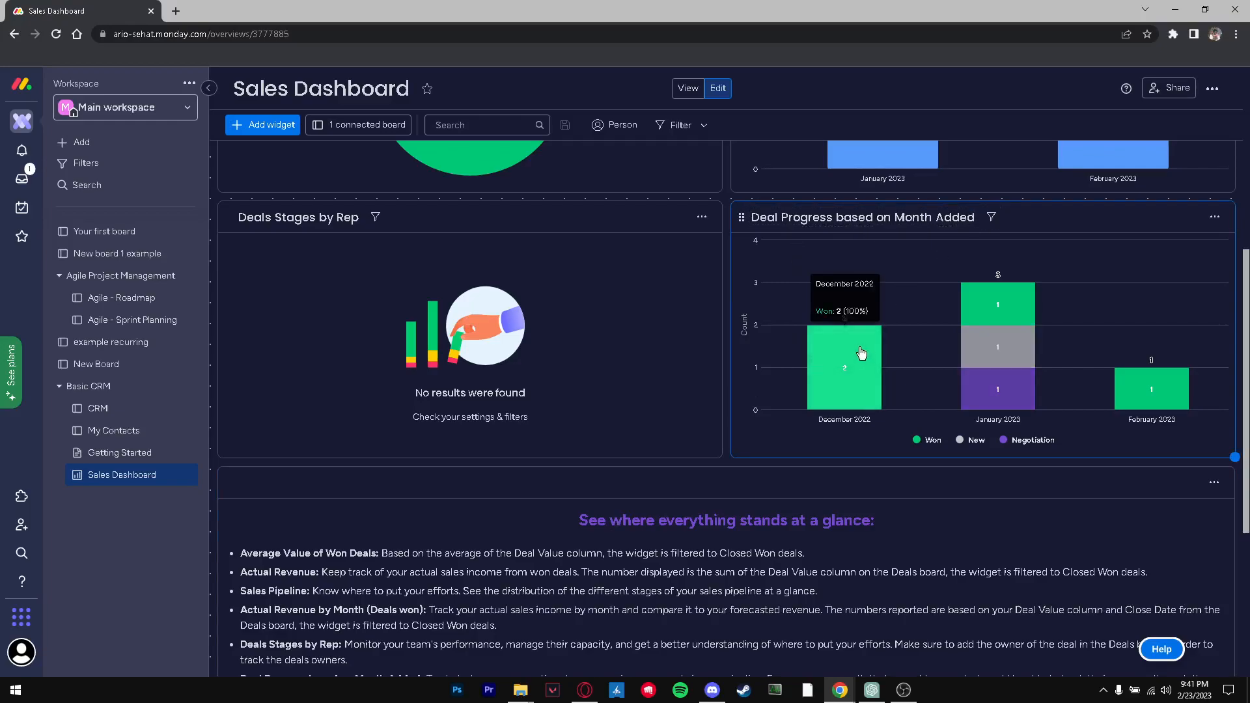
pyautogui.moveTo(1030, 399)
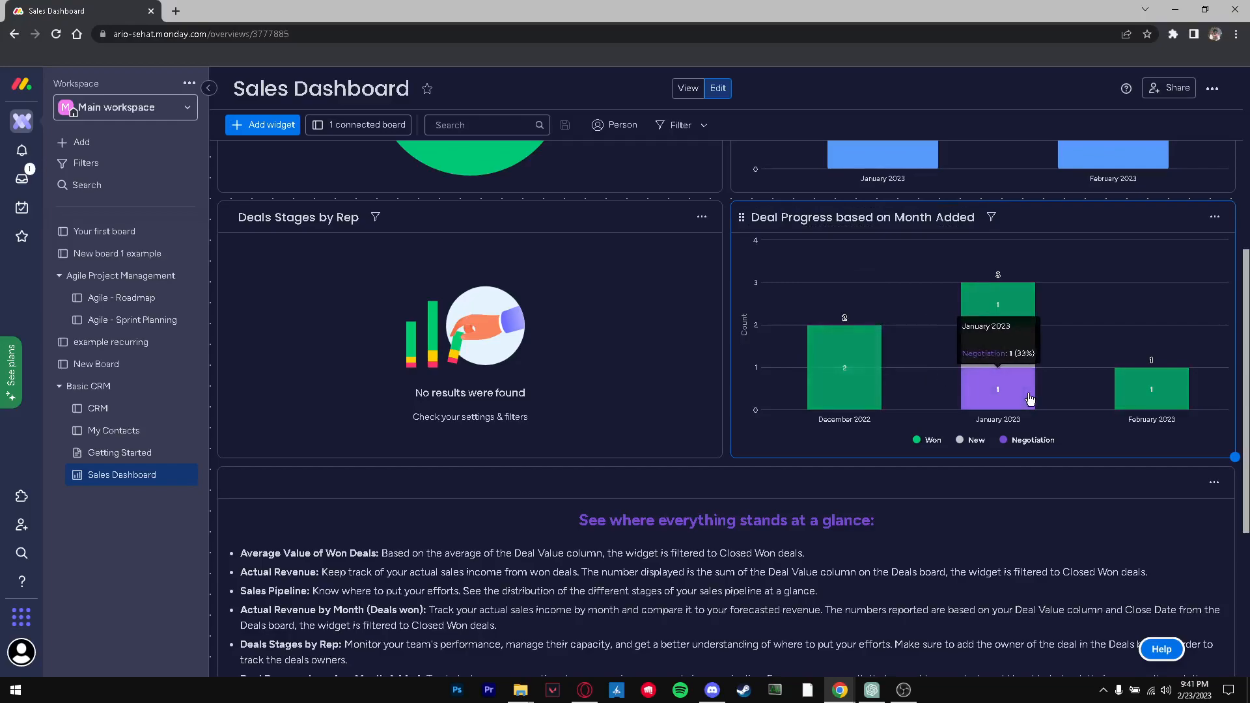
pyautogui.moveTo(1015, 349)
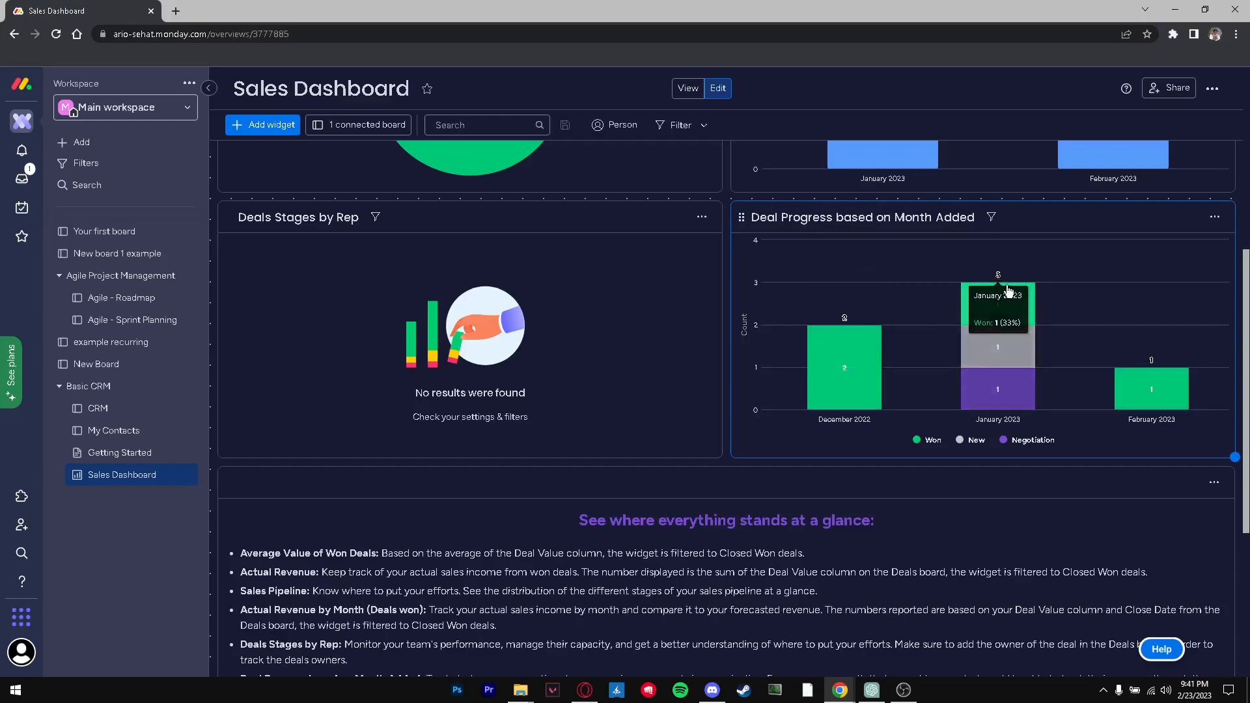
pyautogui.moveTo(1140, 384)
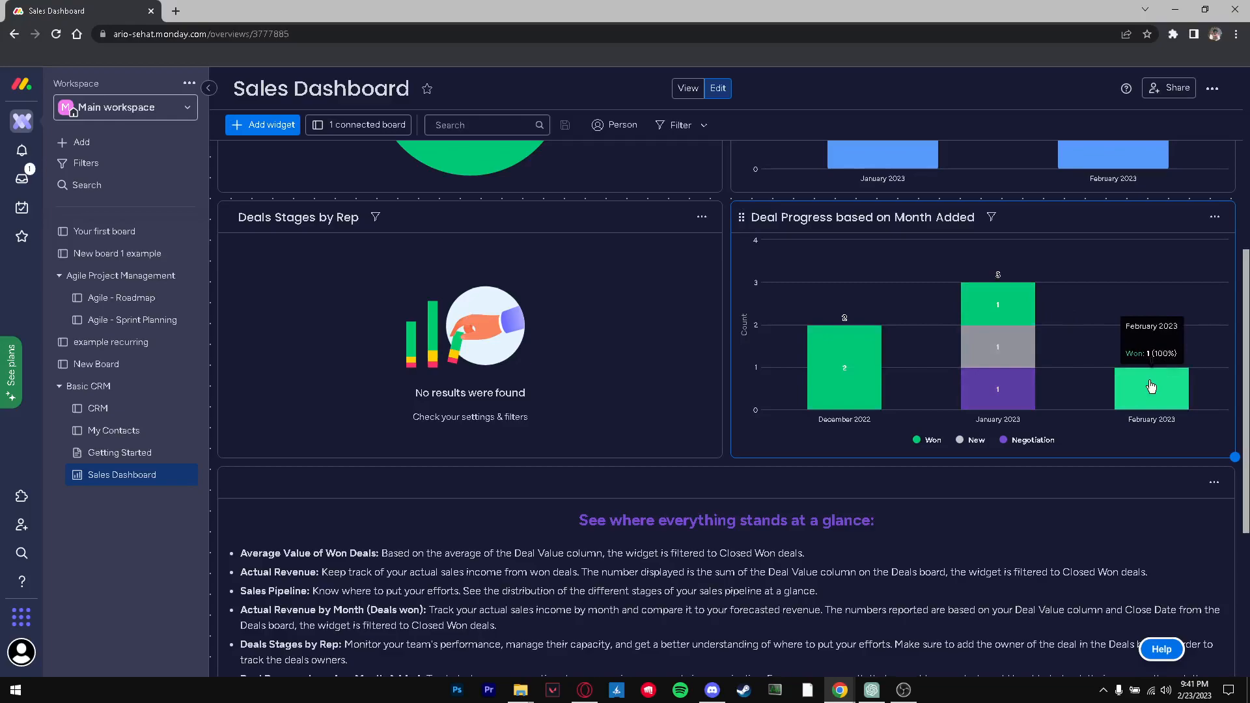
pyautogui.scroll(-5, 677, 560)
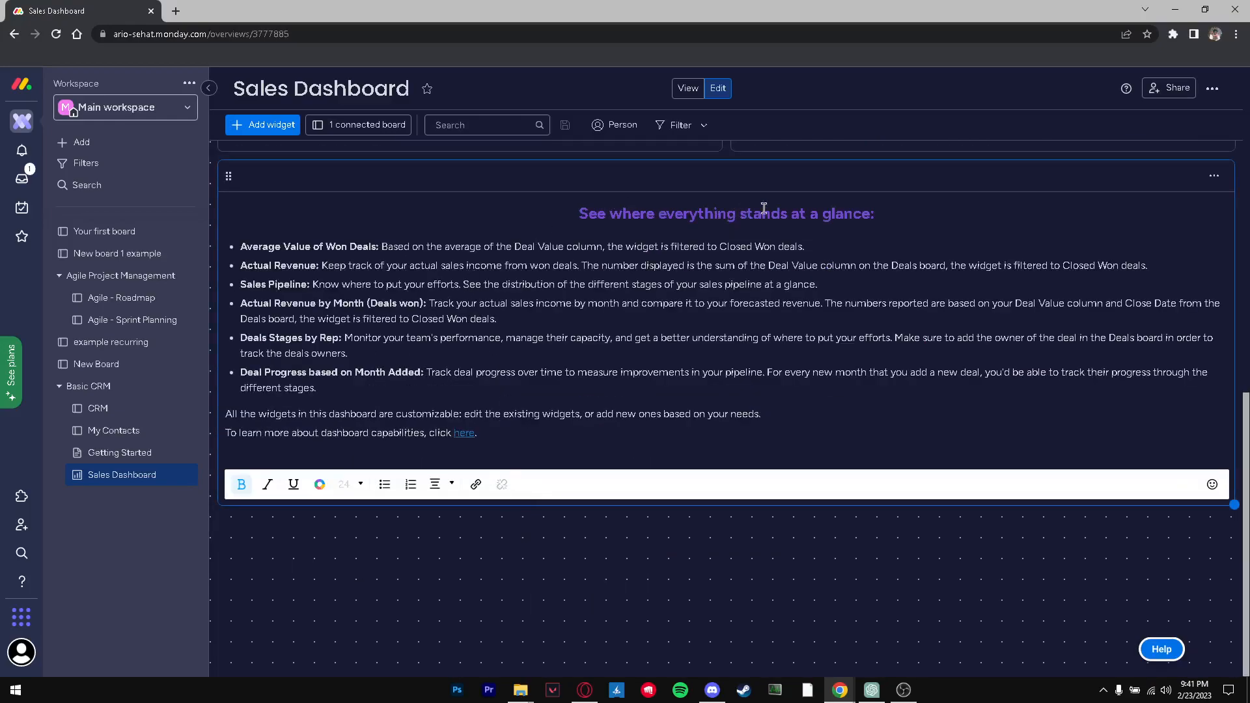
# Step: Replace all the widget description text in the dashboard's text widget with the heading line "OUR outline on our work space"
pyautogui.click(342, 385)
pyautogui.moveTo(549, 438); pyautogui.dragTo(233, 215)
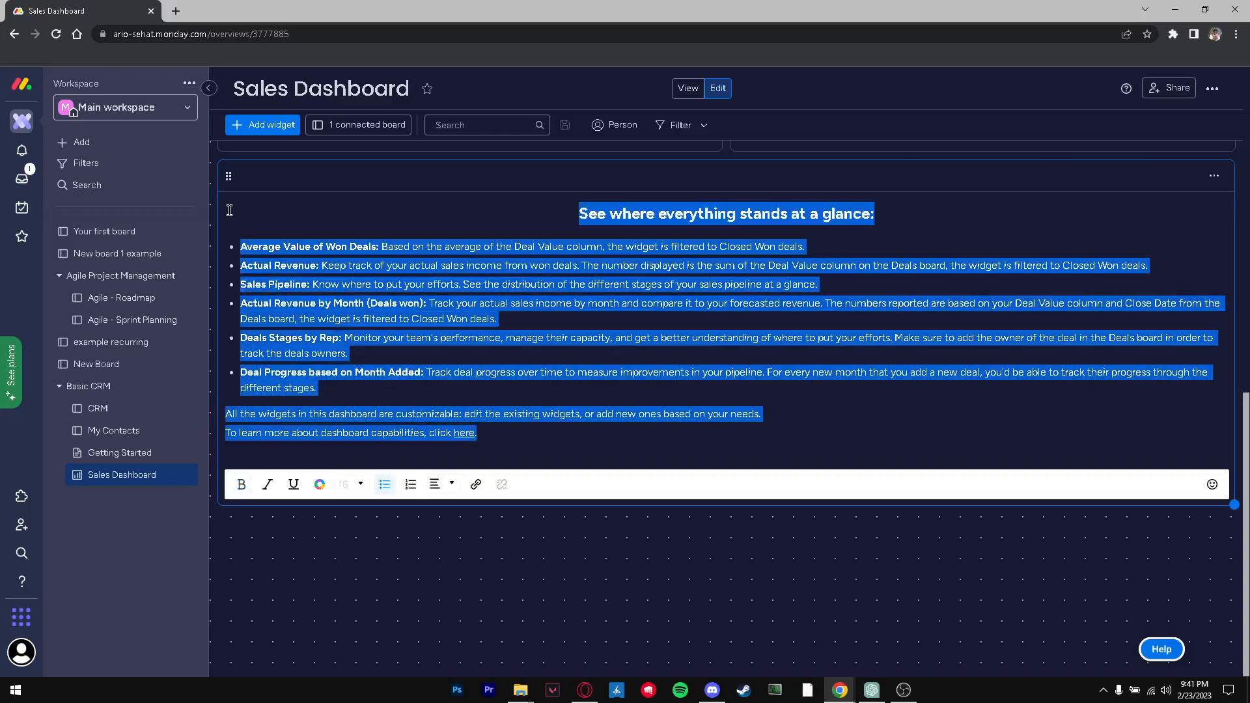
pyautogui.press('BackSpace')
pyautogui.write('OUR outline on our work space')
pyautogui.press('Return')
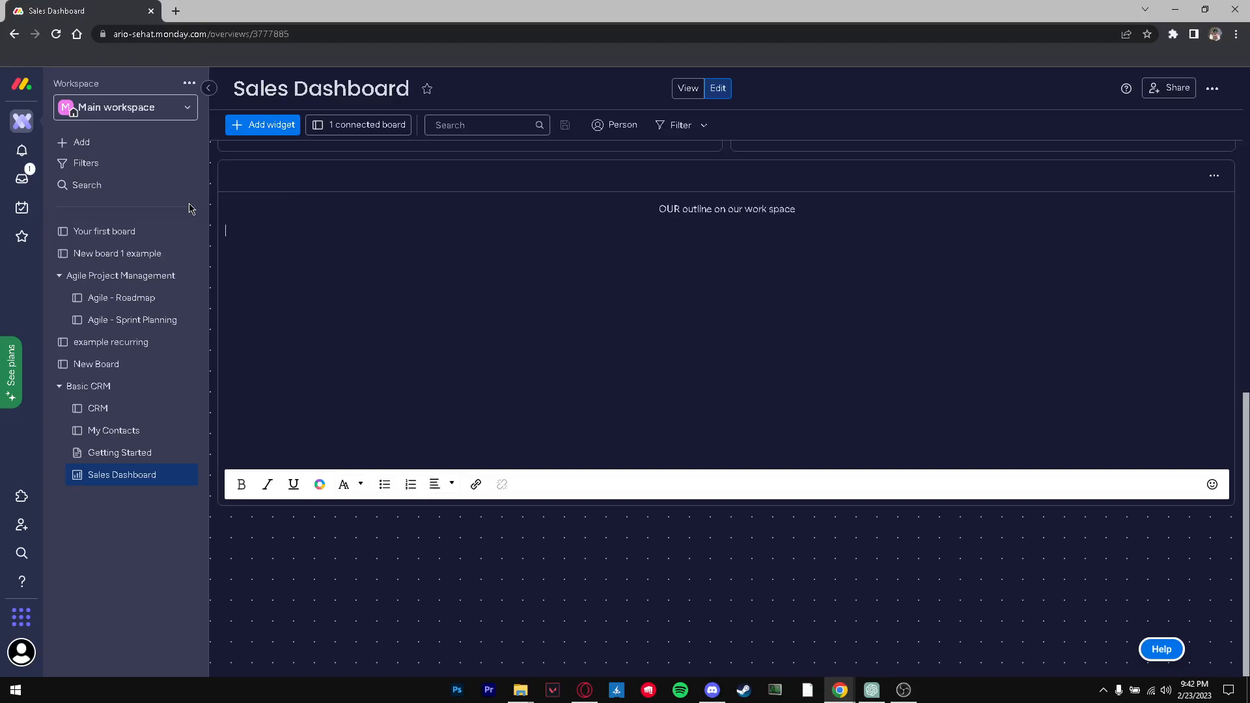
# Step: Write "this year has been very frustrating but worth every penny." on the line below the heading in the text widget
pyautogui.write('this year has been very frustrta')
pyautogui.press('BackSpace')
pyautogui.press('BackSpace')
pyautogui.write('rating but worth e')
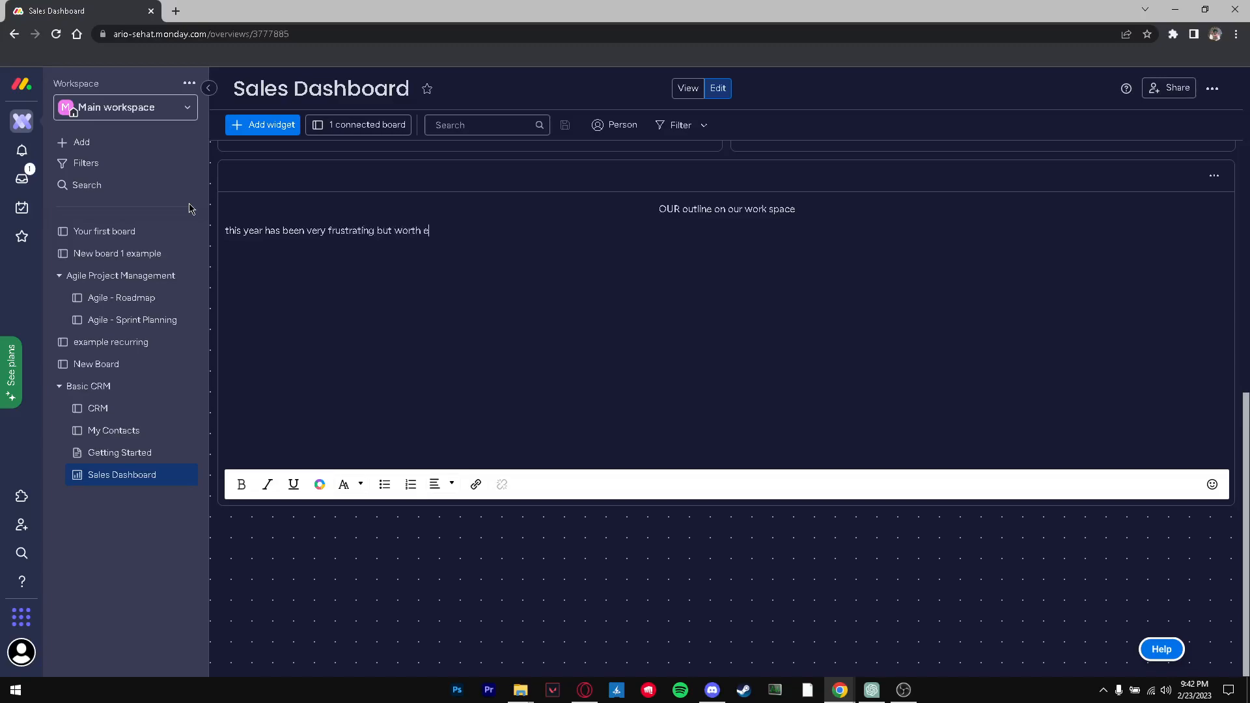
pyautogui.write('very penny. the sales renev')
# Step: Continue the paragraph with "the sales revenue has gone up by over 30% and allowed our company to shine"
pyautogui.press('BackSpace')
pyautogui.write('ve')
pyautogui.write('nue has gon')
pyautogui.write('e up by over 30%')
pyautogui.write(' and allowed our co')
pyautogui.write('mpanmy to')
pyautogui.press('BackSpace')
pyautogui.press('BackSpace')
pyautogui.write('y')
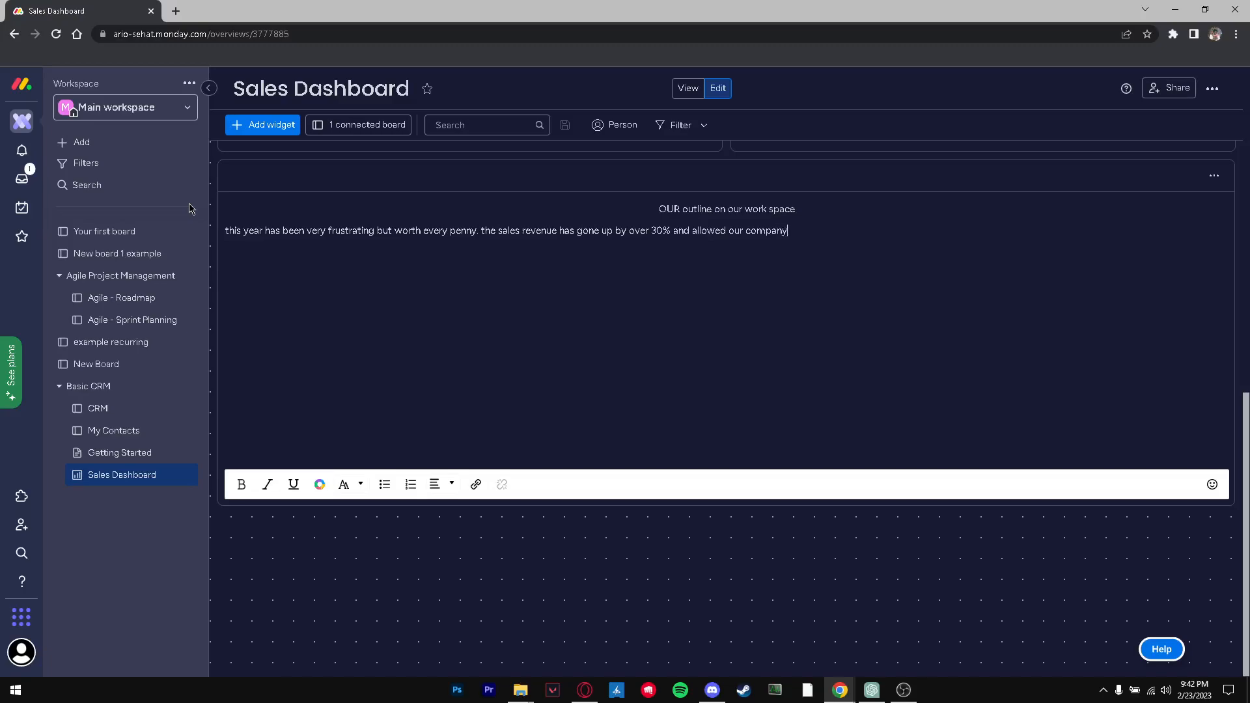
pyautogui.write(' to shine')
pyautogui.press('BackSpace')
pyautogui.press('BackSpace')
# Step: Add the line "alongside that, [employee's first name] has been employee of the month for the past 4 months and will be getting a pay raise"
pyautogui.write('ine alongside thta')
pyautogui.press('BackSpace')
pyautogui.press('BackSpace')
pyautogui.press('BackSpace')
pyautogui.write('hat. Shane has been')
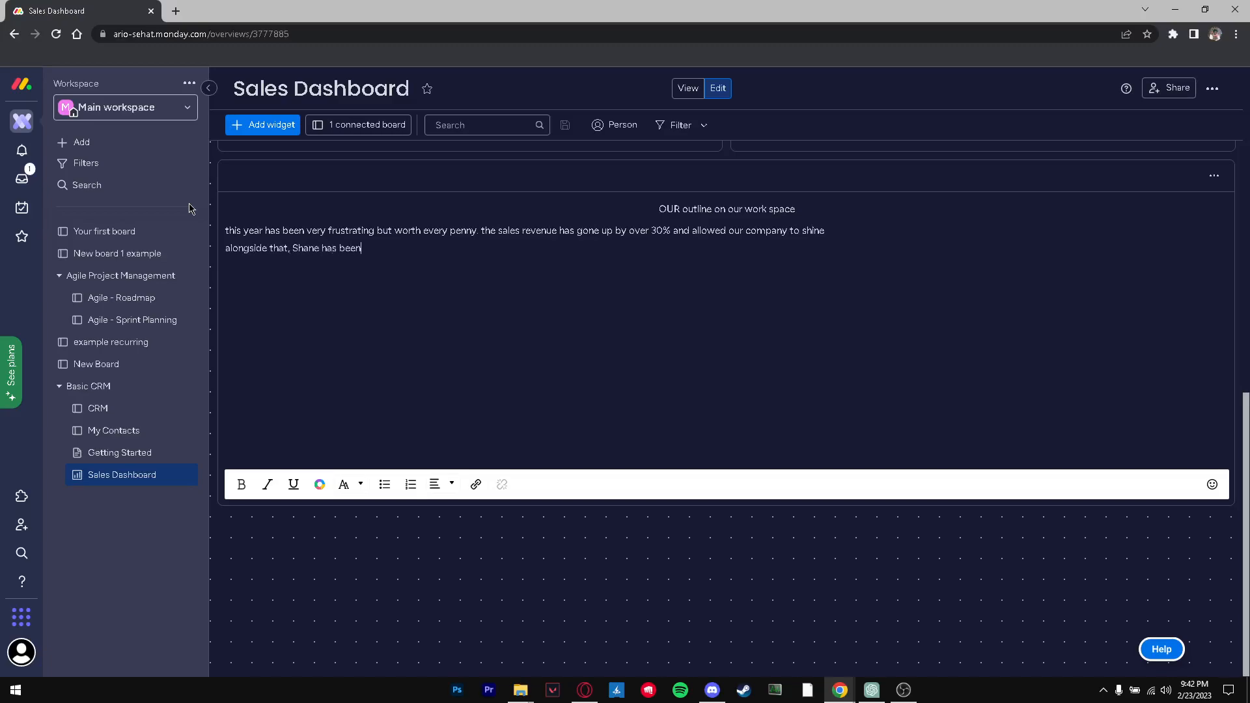
pyautogui.write(' employee of the month for the past 4 monthjs and')
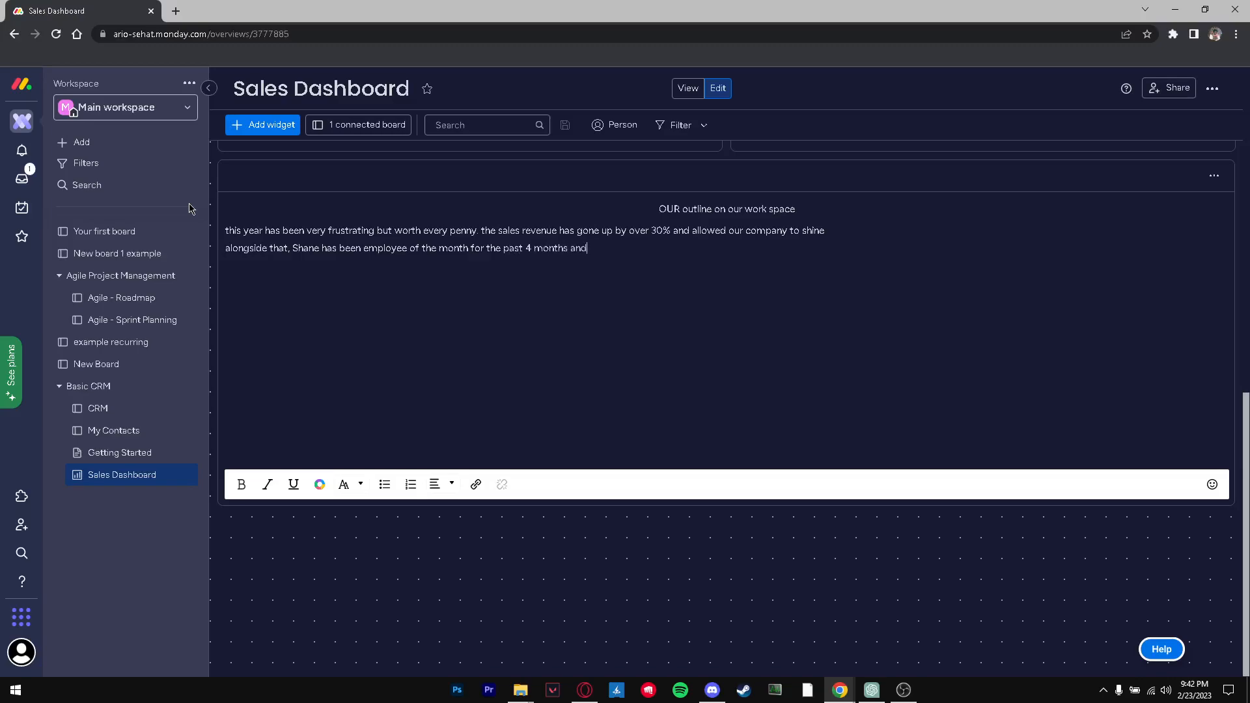
pyautogui.write(' will be getting a pay raise')
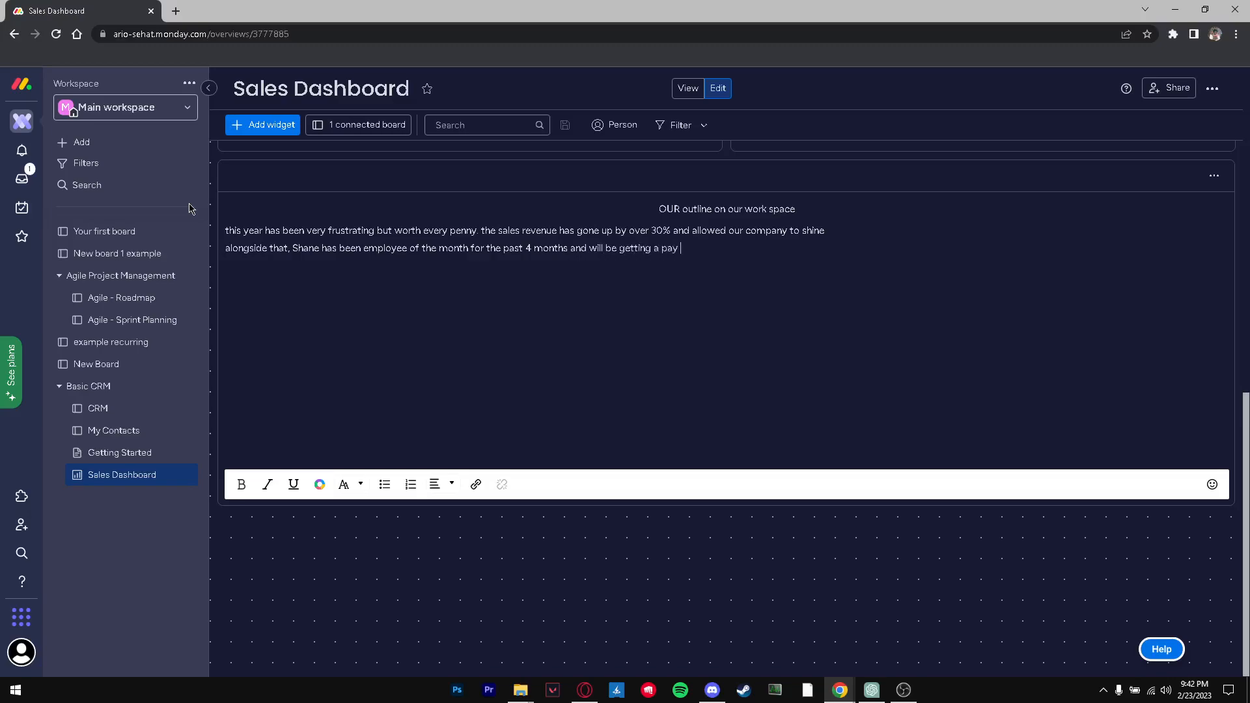